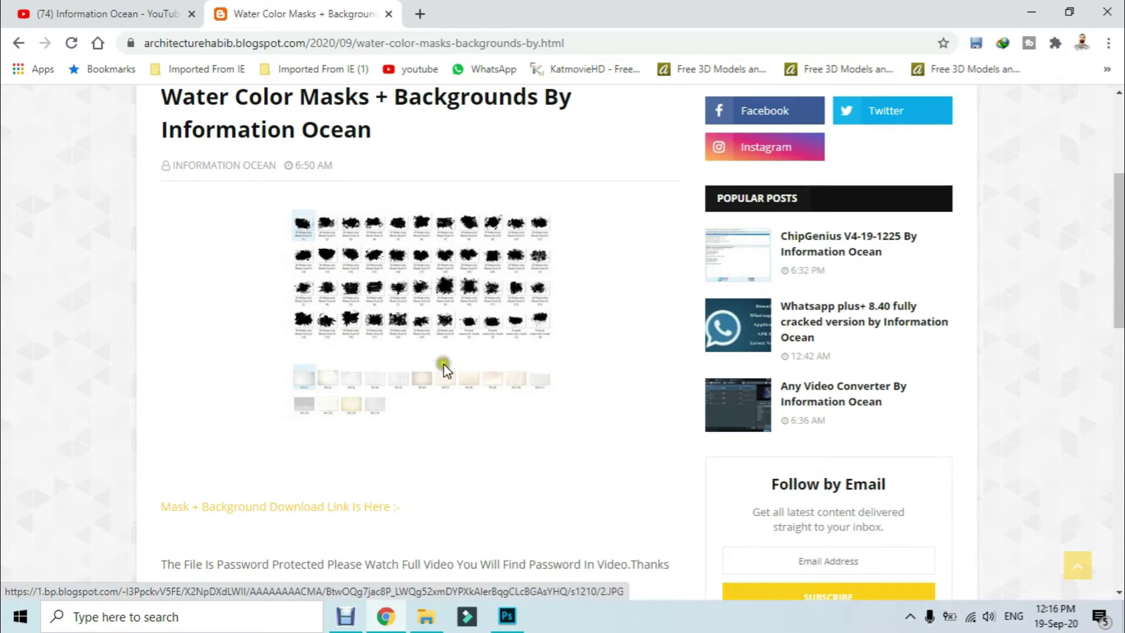
Step: Open the mask and background download link from the Water Color Masks + Backgrounds blog post
{"action": "left_click", "coordinate": [409, 417]}
{"action": "left_click", "coordinate": [415, 408]}
{"action": "left_click", "coordinate": [351, 500]}
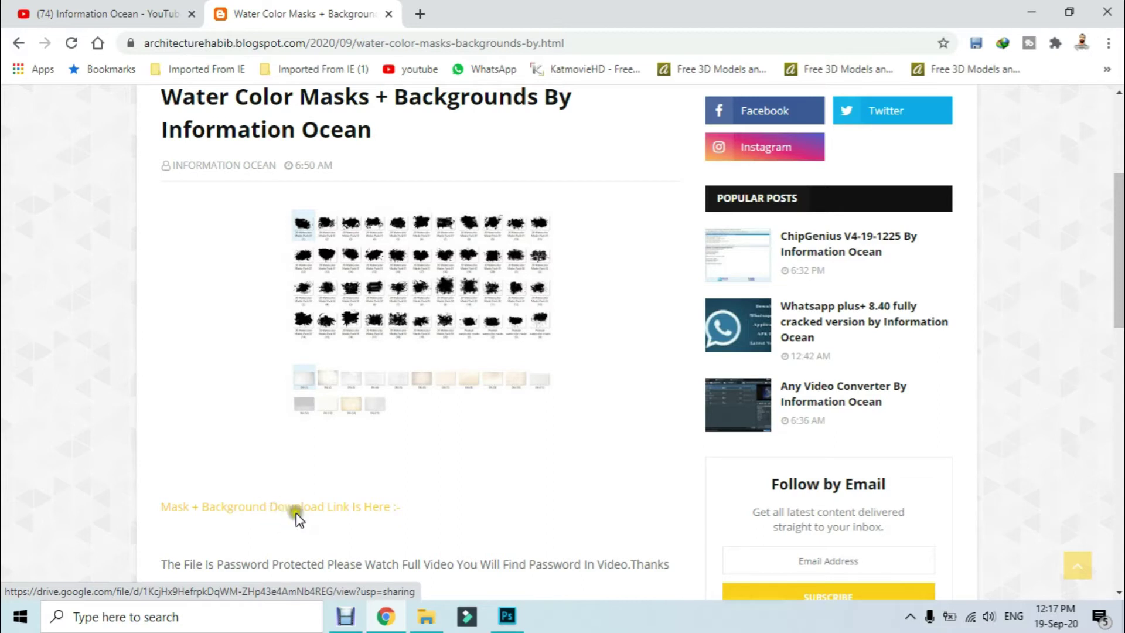
{"action": "left_click", "coordinate": [383, 509]}
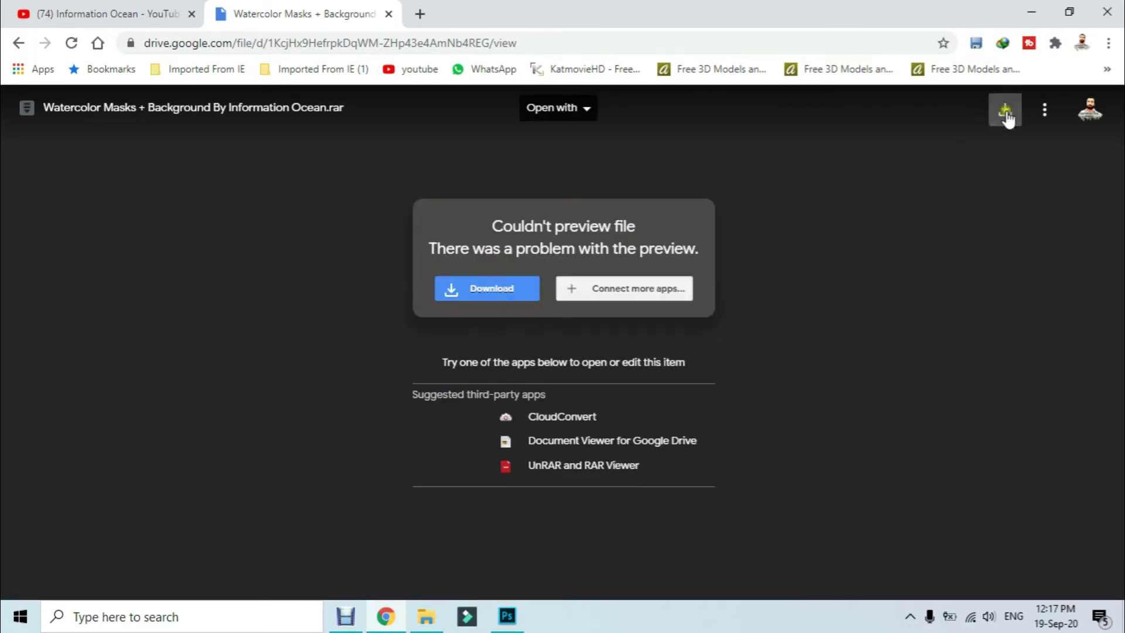
Step: Request the download of Watercolor Masks + Background By Information Ocean.rar, cancel it in the download dialog and close the extra page
{"action": "left_click", "coordinate": [506, 290]}
{"action": "left_click", "coordinate": [479, 287]}
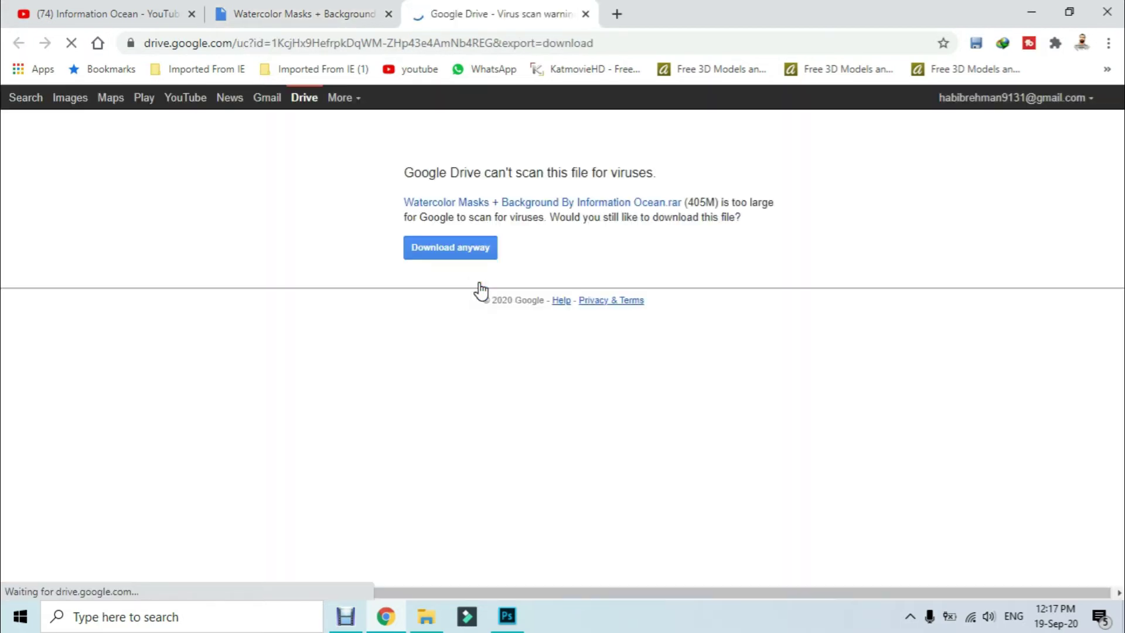
{"action": "left_click", "coordinate": [419, 257]}
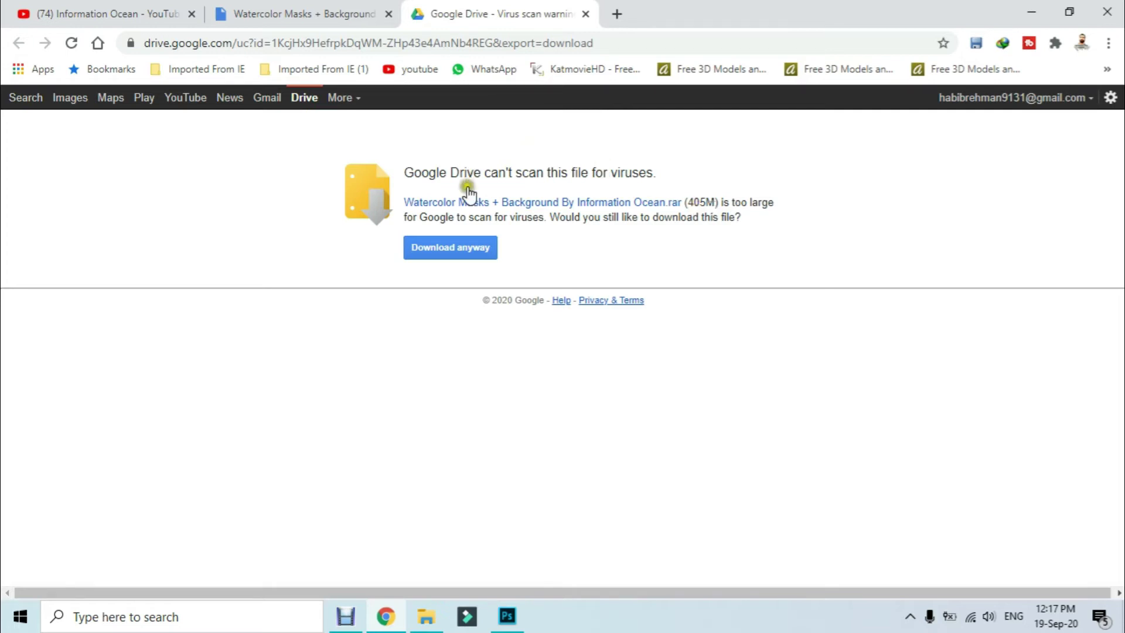
{"action": "left_click", "coordinate": [477, 242]}
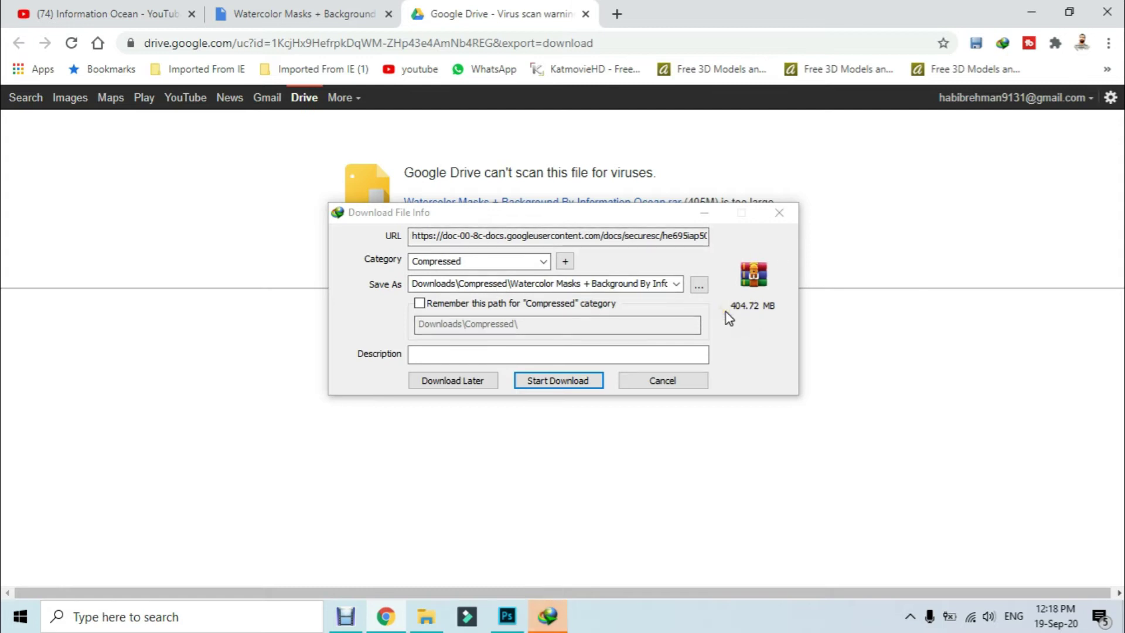
{"action": "left_click", "coordinate": [688, 379]}
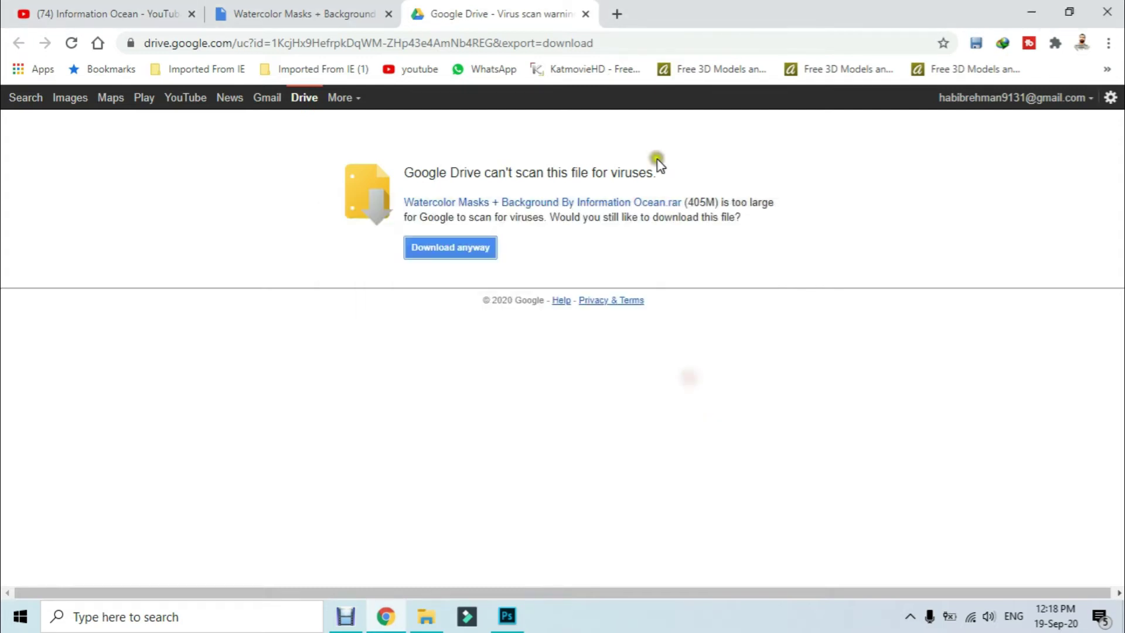
{"action": "left_click", "coordinate": [585, 13]}
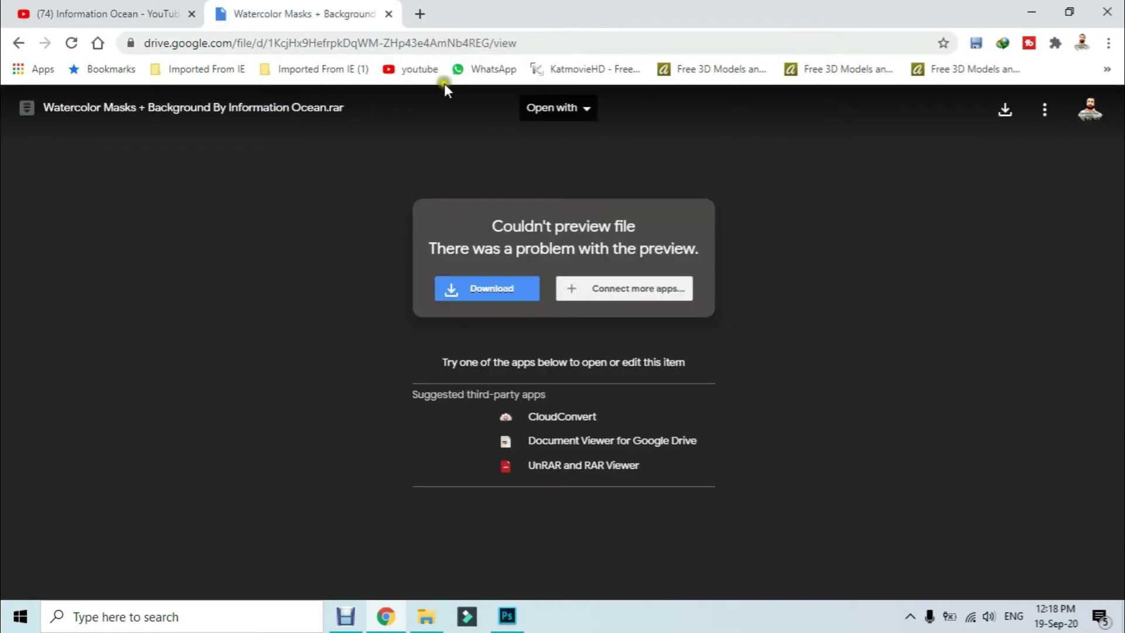
Step: Switch to File Explorer and look through the images in the backgrounds folder, returning to the parent folder
{"action": "left_click", "coordinate": [426, 616]}
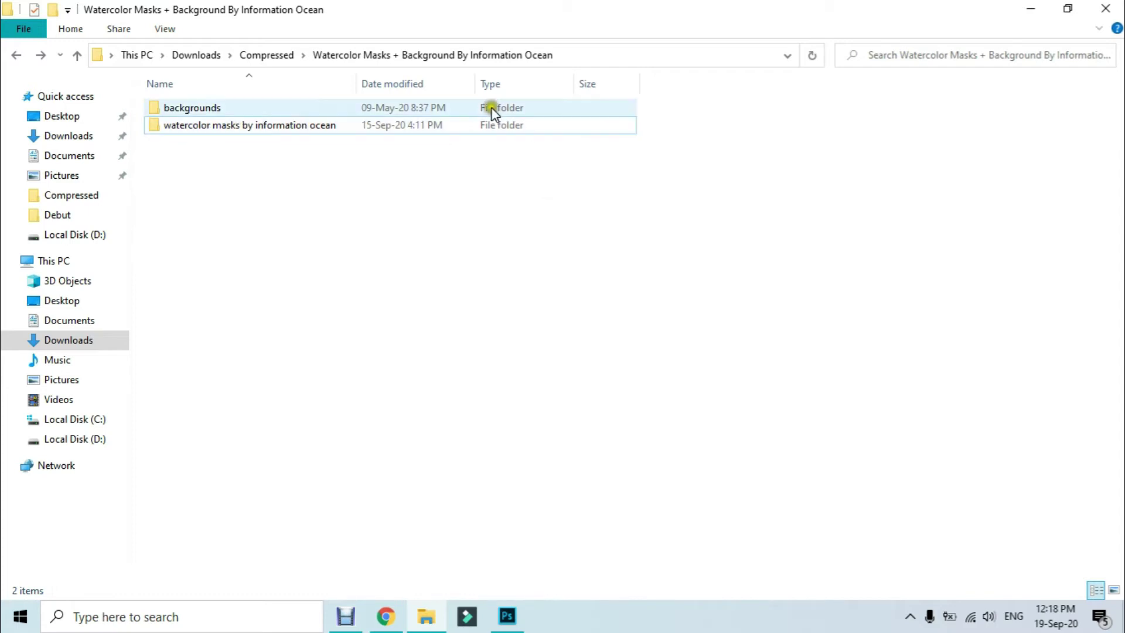
{"action": "left_click", "coordinate": [175, 109]}
{"action": "double_click", "coordinate": [177, 110]}
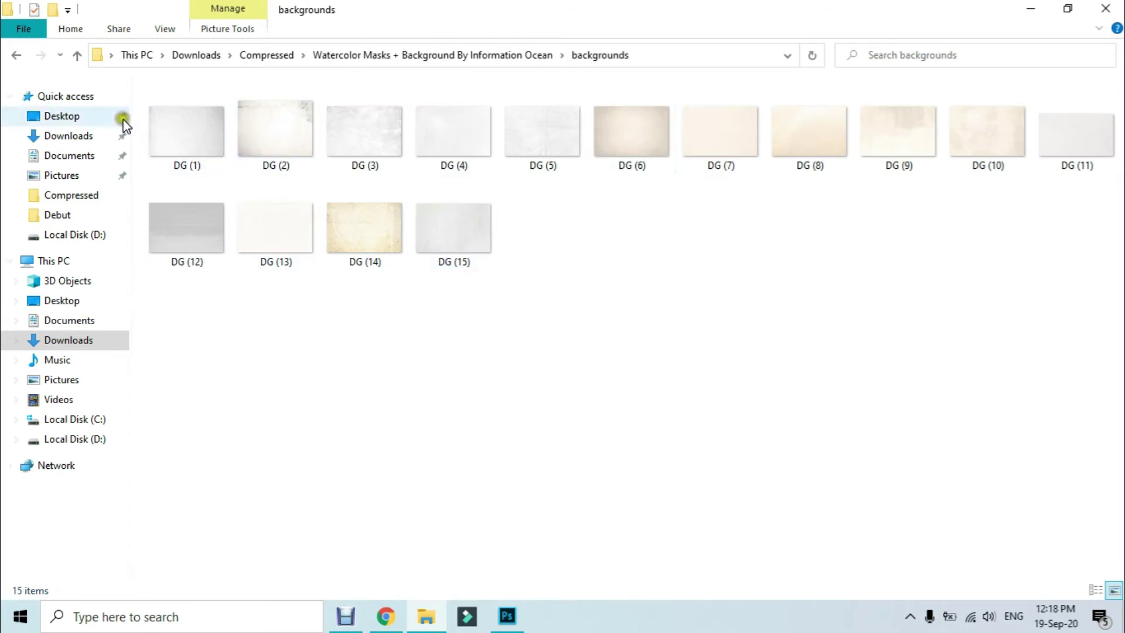
{"action": "left_click", "coordinate": [16, 64]}
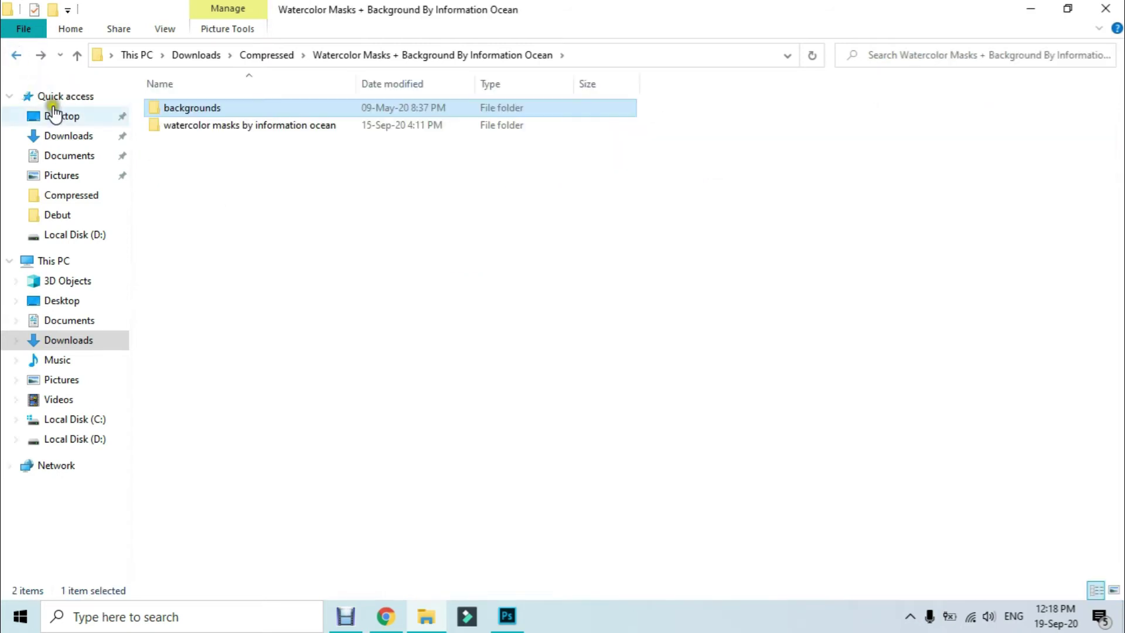
Step: Open the heart mask 20 Watercolor Masks Pack 01 (17) from the watercolor masks by information ocean folder in Photoshop
{"action": "double_click", "coordinate": [278, 125]}
{"action": "scroll", "coordinate": [403, 281], "scroll_direction": "down", "scroll_amount": 3}
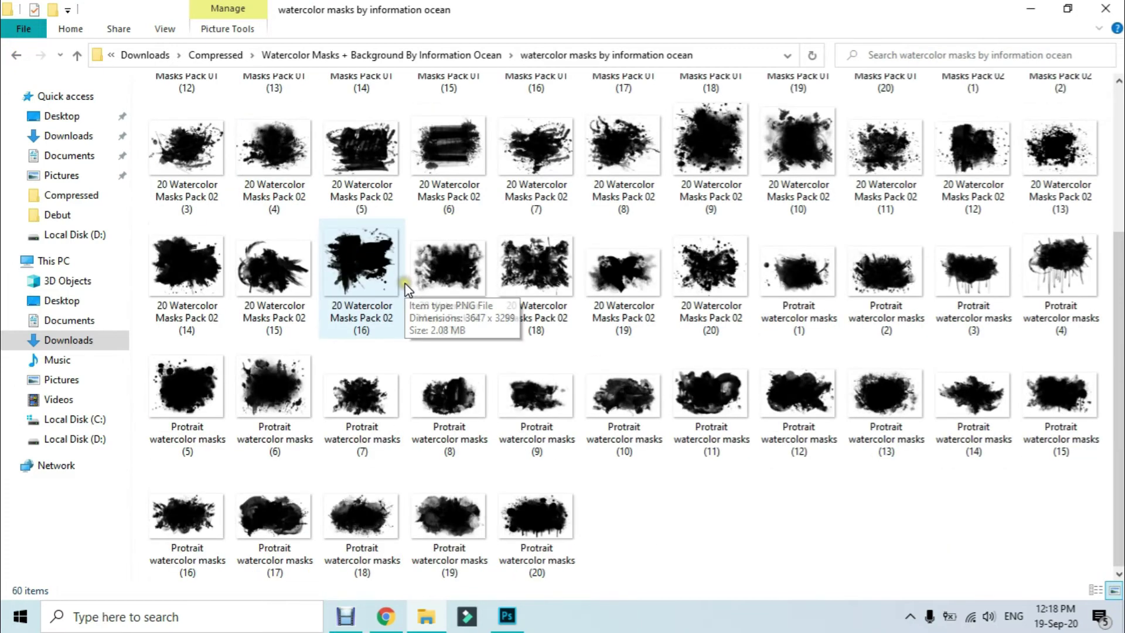
{"action": "scroll", "coordinate": [405, 284], "scroll_direction": "up", "scroll_amount": 3}
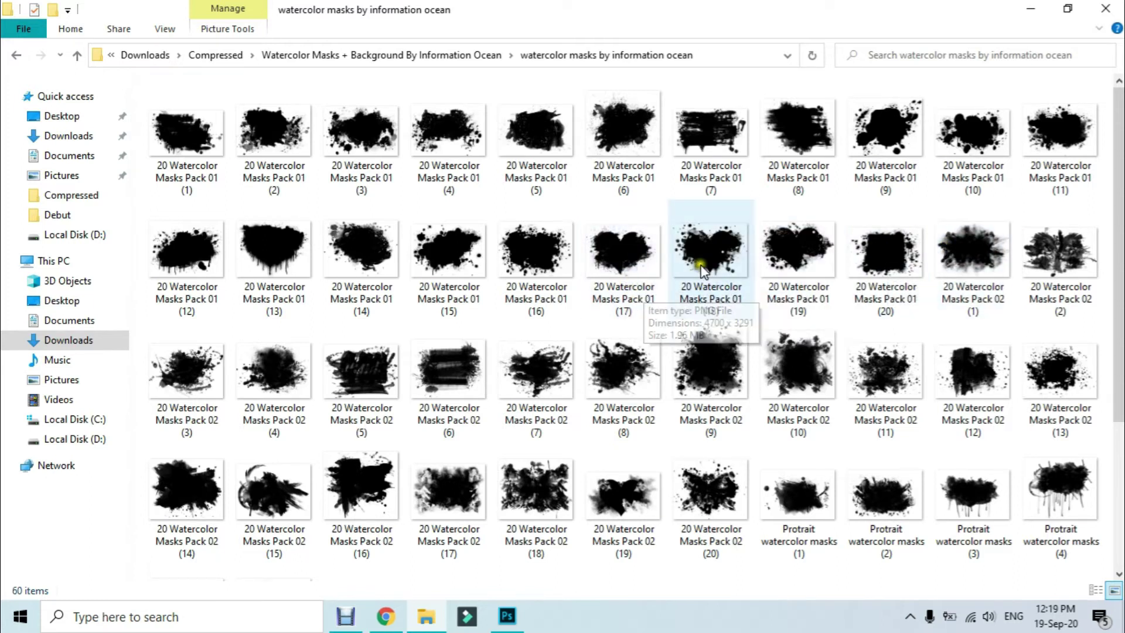
{"action": "left_click", "coordinate": [639, 251]}
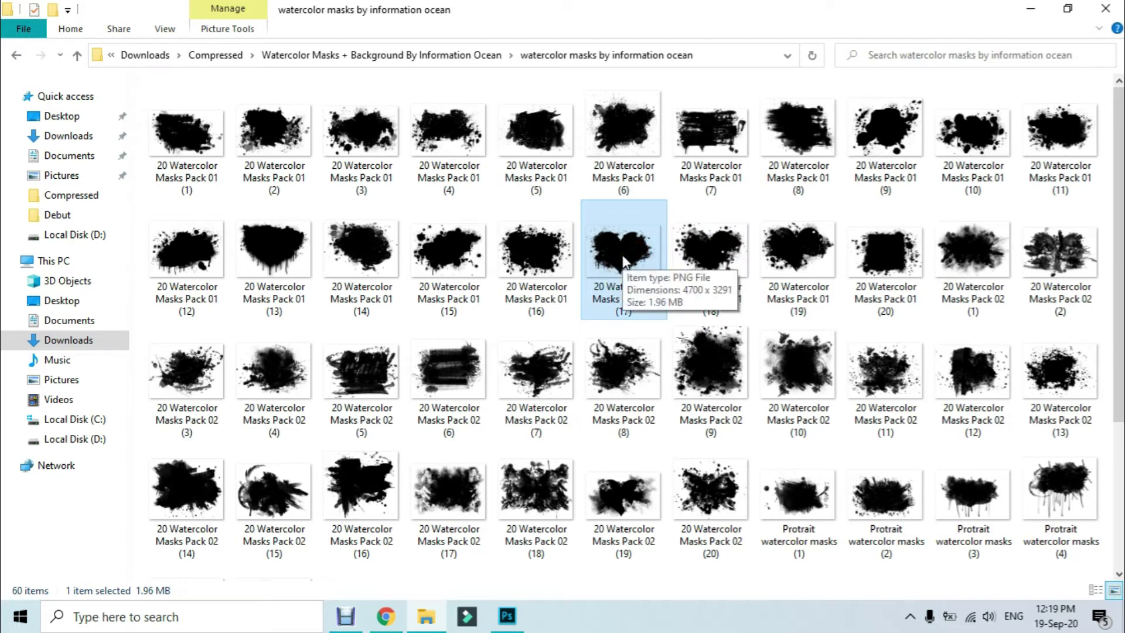
{"action": "left_click_drag", "start_coordinate": [623, 260], "coordinate": [523, 247]}
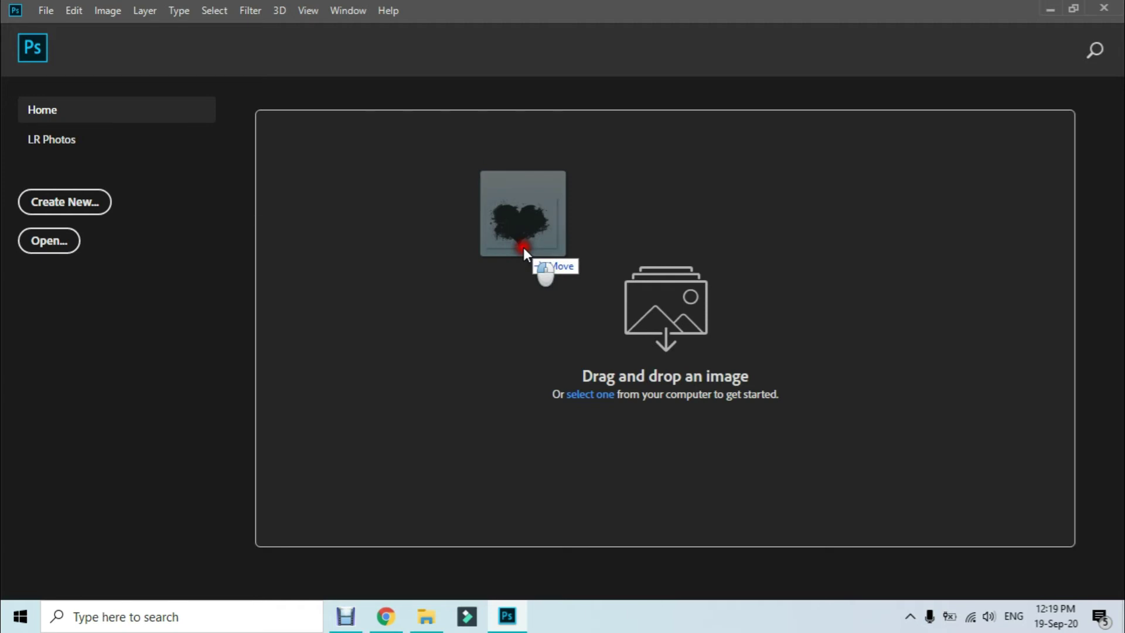
{"action": "left_click_drag", "start_coordinate": [523, 247], "coordinate": [493, 248]}
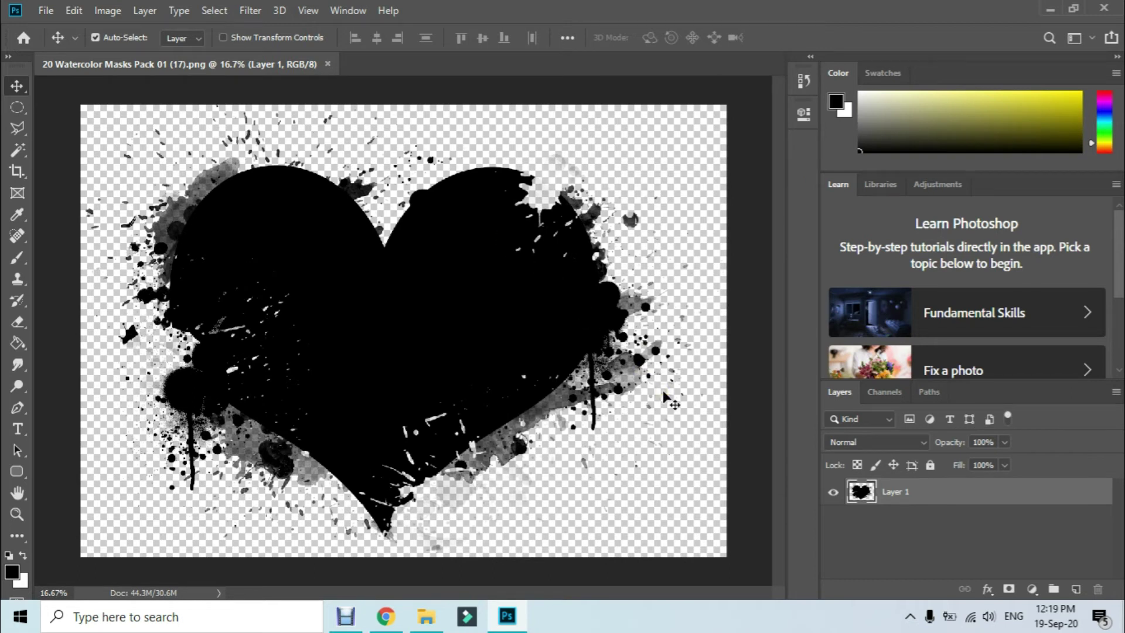
Step: Open DG (3) from the backgrounds folder in Photoshop as a separate document
{"action": "left_click", "coordinate": [426, 618]}
{"action": "left_click", "coordinate": [15, 53]}
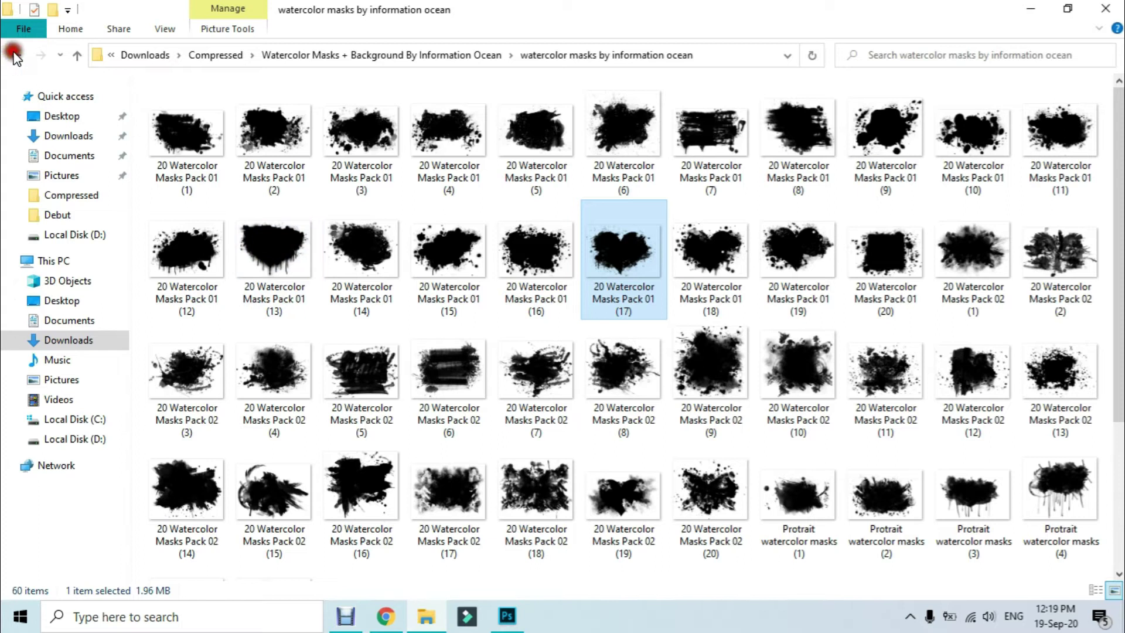
{"action": "double_click", "coordinate": [221, 106]}
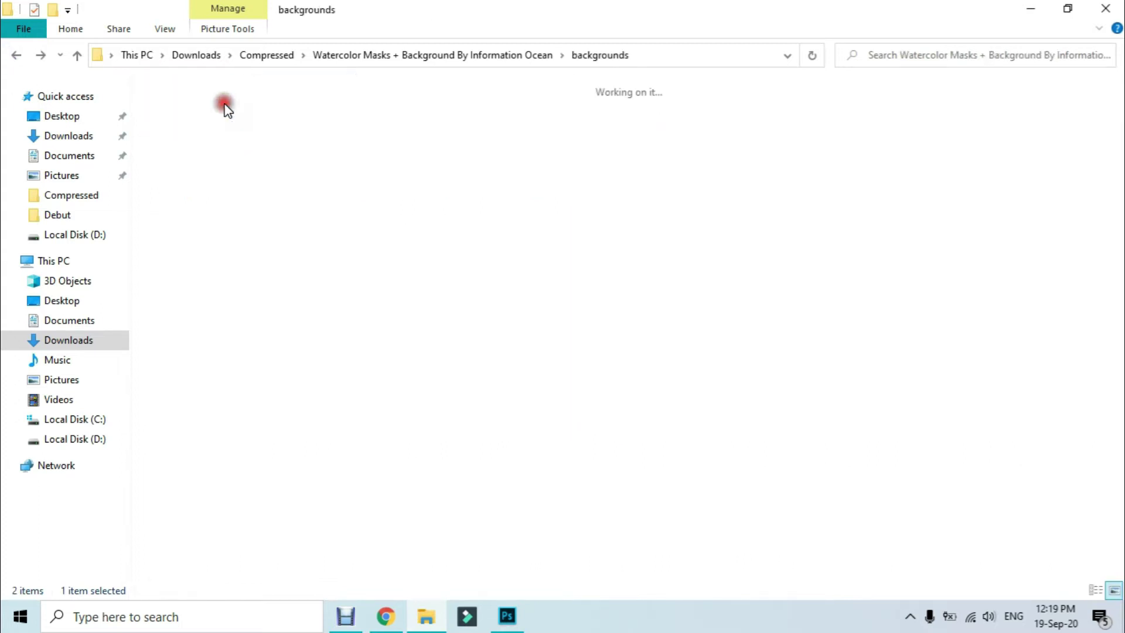
{"action": "left_click", "coordinate": [332, 141]}
{"action": "left_click_drag", "start_coordinate": [363, 140], "coordinate": [560, 68]}
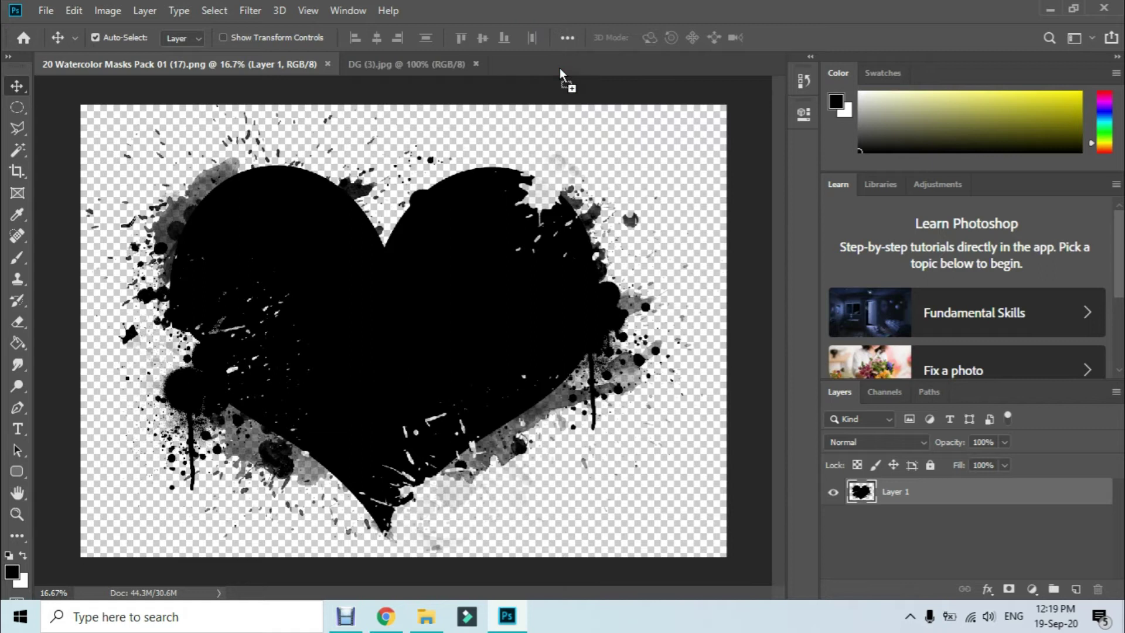
Step: Unlock the DG (3) background and copy it into the heart mask document beneath the heart layer
{"action": "left_click", "coordinate": [1094, 491]}
{"action": "left_click_drag", "start_coordinate": [417, 222], "coordinate": [297, 261]}
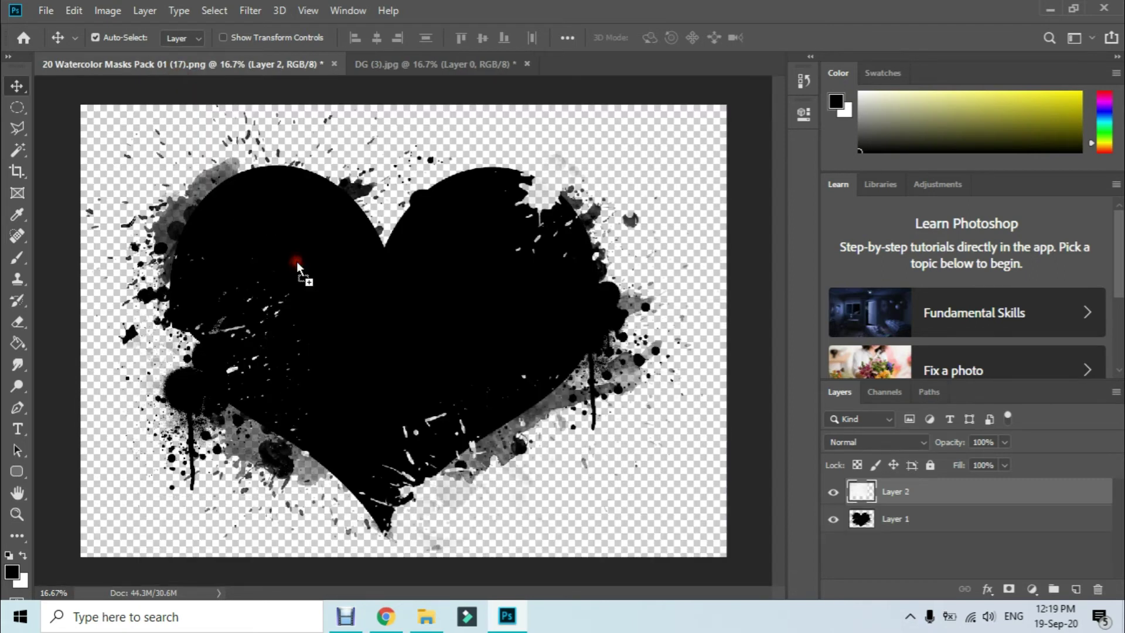
{"action": "left_click_drag", "start_coordinate": [929, 507], "coordinate": [922, 536]}
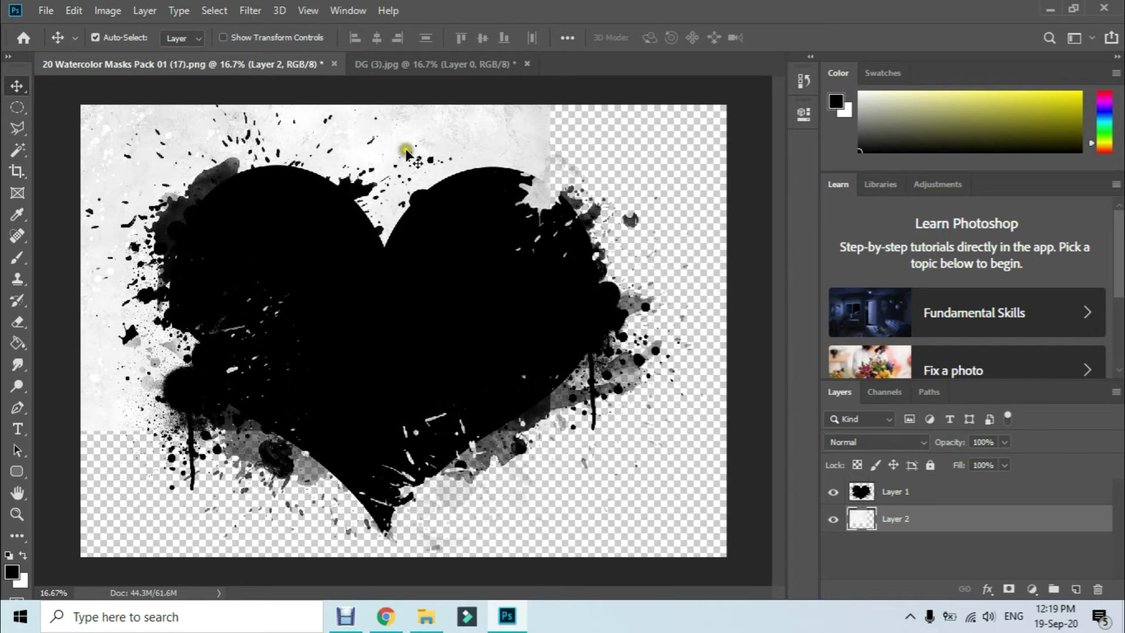
Step: Reposition and scale the textured background layer to cover the whole canvas behind the heart
{"action": "left_click_drag", "start_coordinate": [477, 141], "coordinate": [513, 157]}
{"action": "key", "text": "ctrl+t"}
{"action": "left_click_drag", "start_coordinate": [592, 442], "coordinate": [725, 553]}
{"action": "left_click", "coordinate": [792, 37]}
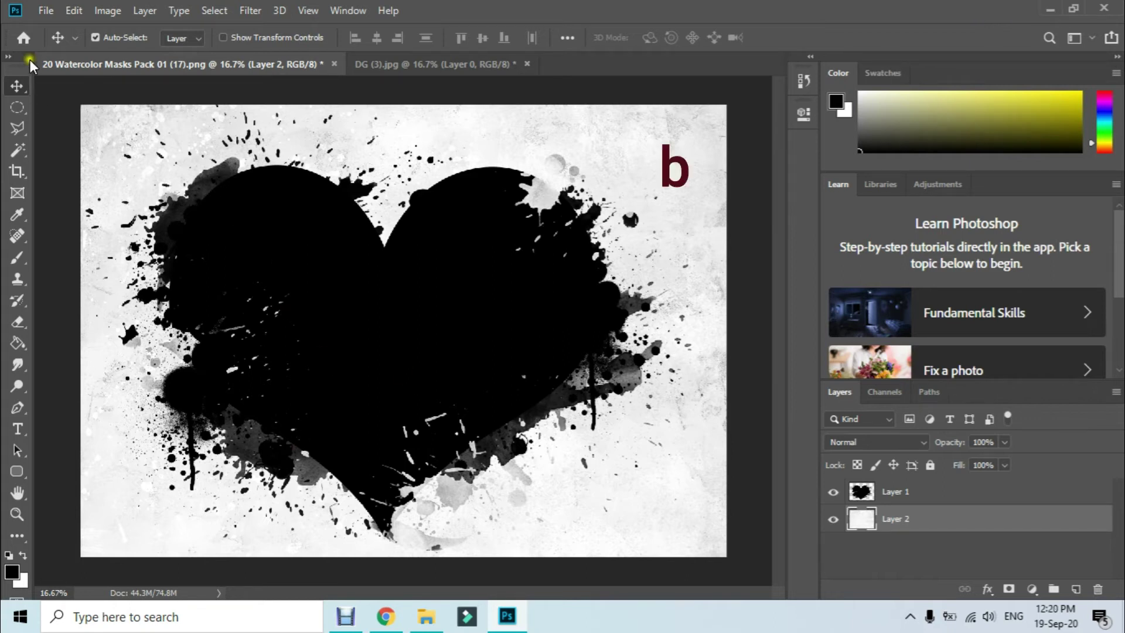
Step: Open the portrait photo 20200228_210537 from the Desktop as a separate document
{"action": "left_click", "coordinate": [39, 9]}
{"action": "left_click", "coordinate": [61, 45]}
{"action": "left_click", "coordinate": [60, 47]}
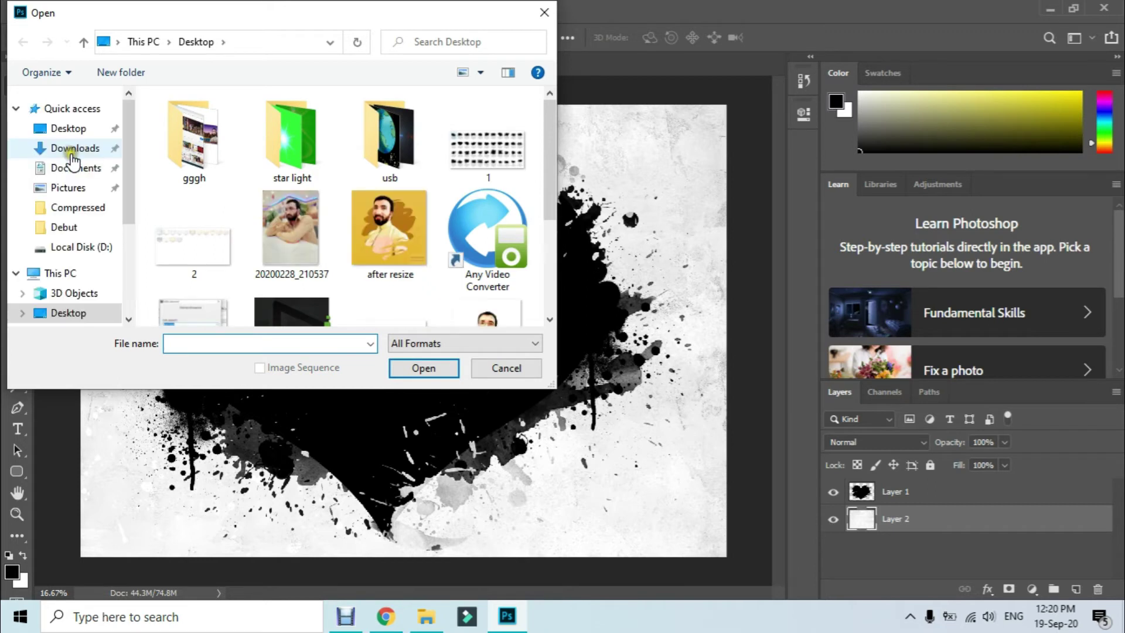
{"action": "left_click", "coordinate": [82, 132]}
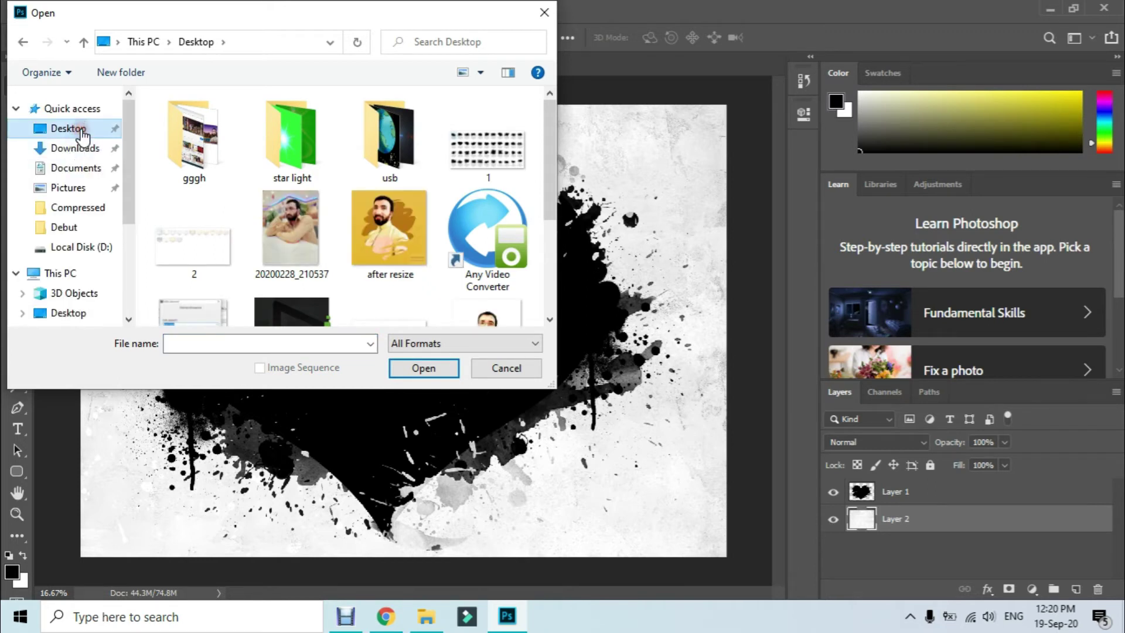
{"action": "left_click", "coordinate": [303, 224]}
{"action": "left_click", "coordinate": [437, 368]}
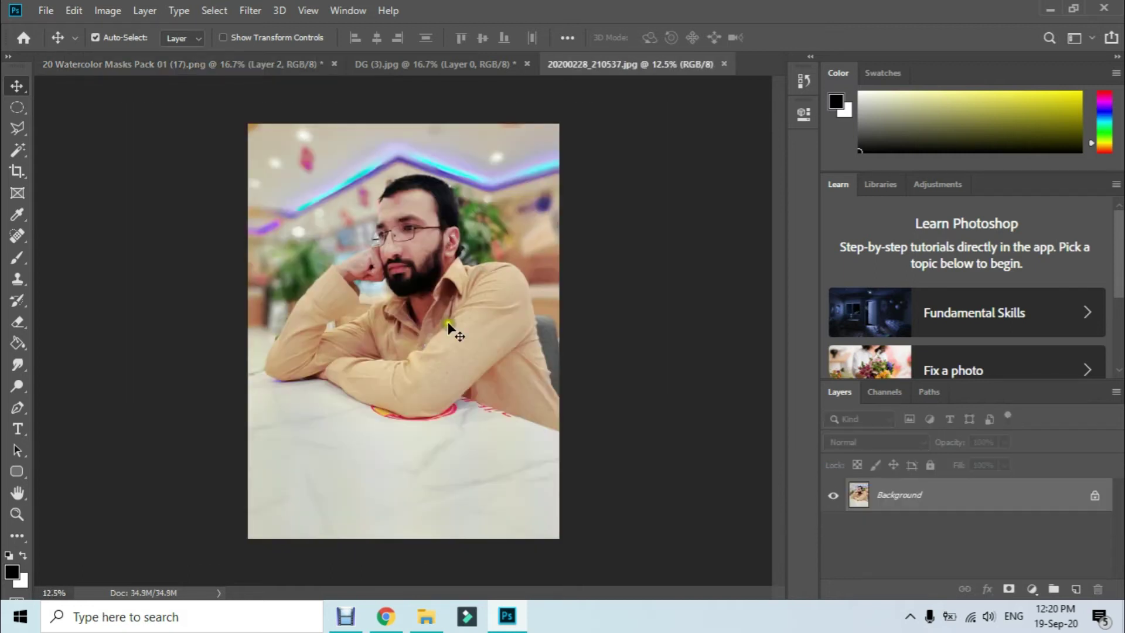
Step: Copy the portrait photo into the heart mask document and place its layer above the heart layer
{"action": "left_click_drag", "start_coordinate": [434, 275], "coordinate": [312, 270]}
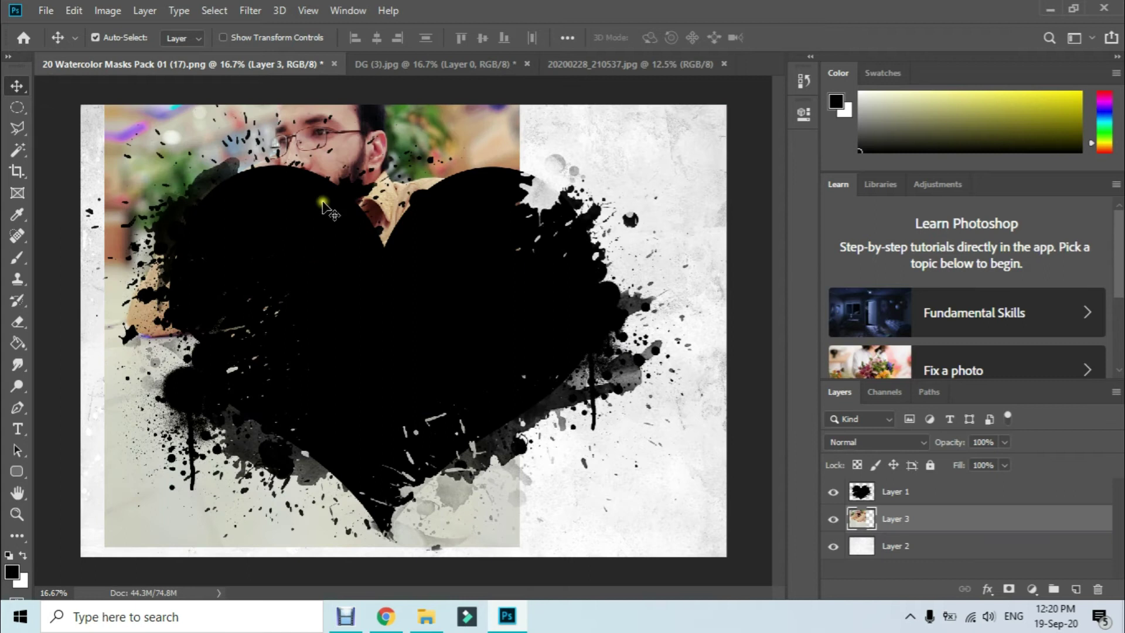
{"action": "left_click_drag", "start_coordinate": [892, 517], "coordinate": [903, 483]}
Step: Move the portrait layer over the heart and enlarge it to about 155% with Free Transform
{"action": "left_click_drag", "start_coordinate": [311, 241], "coordinate": [412, 346]}
{"action": "key", "text": "ctrl+t"}
{"action": "left_click_drag", "start_coordinate": [386, 259], "coordinate": [297, 196]}
{"action": "left_click_drag", "start_coordinate": [488, 109], "coordinate": [988, 8]}
{"action": "left_click_drag", "start_coordinate": [399, 244], "coordinate": [402, 477]}
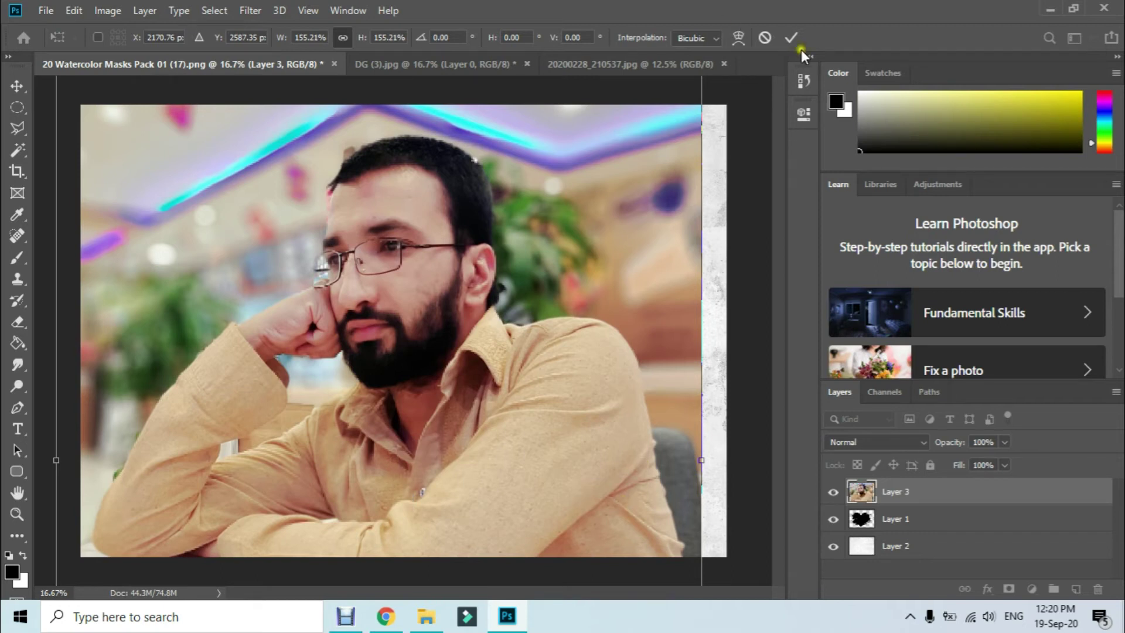
{"action": "left_click", "coordinate": [791, 37]}
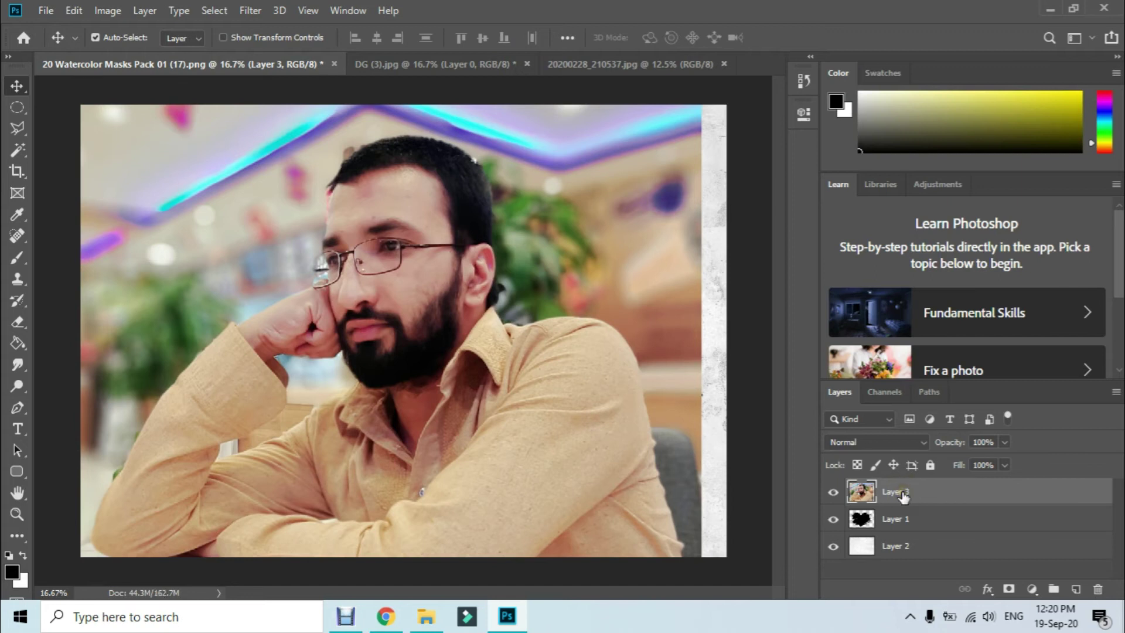
Step: Clip the portrait layer to the heart layer with a clipping mask and shift the photo so the face sits inside the heart
{"action": "right_click", "coordinate": [903, 495]}
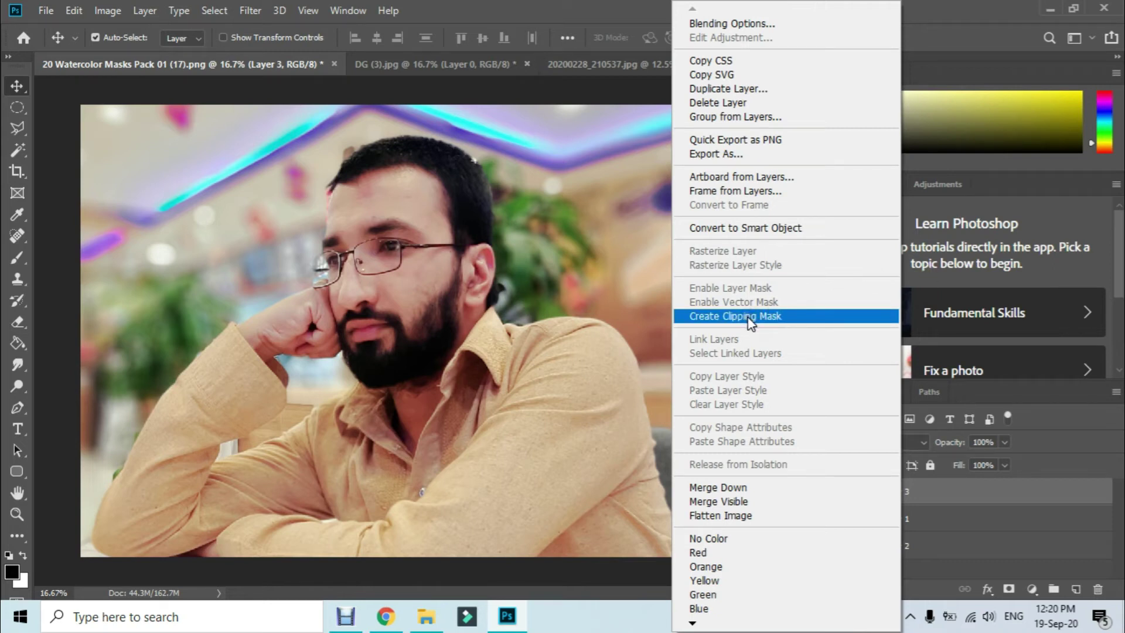
{"action": "right_click", "coordinate": [990, 483]}
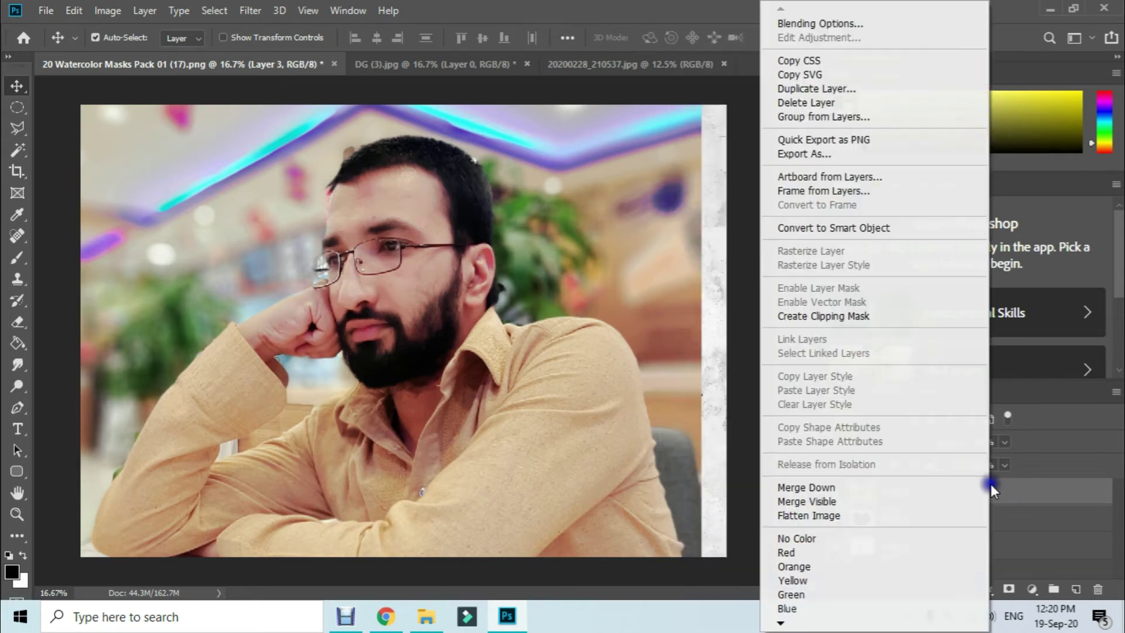
{"action": "left_click", "coordinate": [1095, 390]}
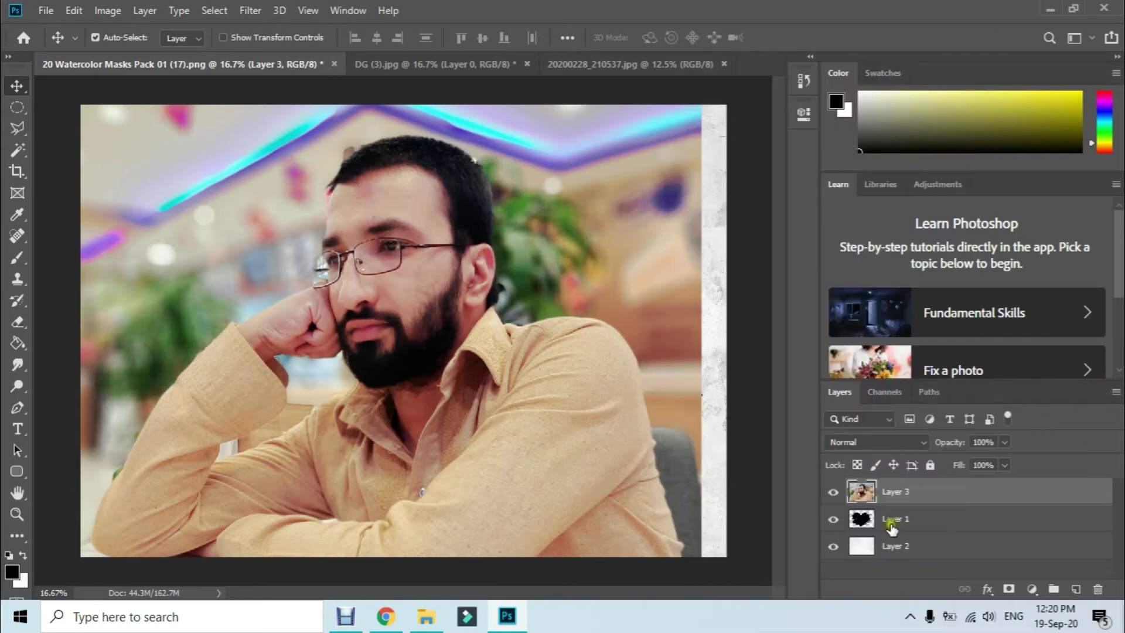
{"action": "right_click", "coordinate": [934, 497]}
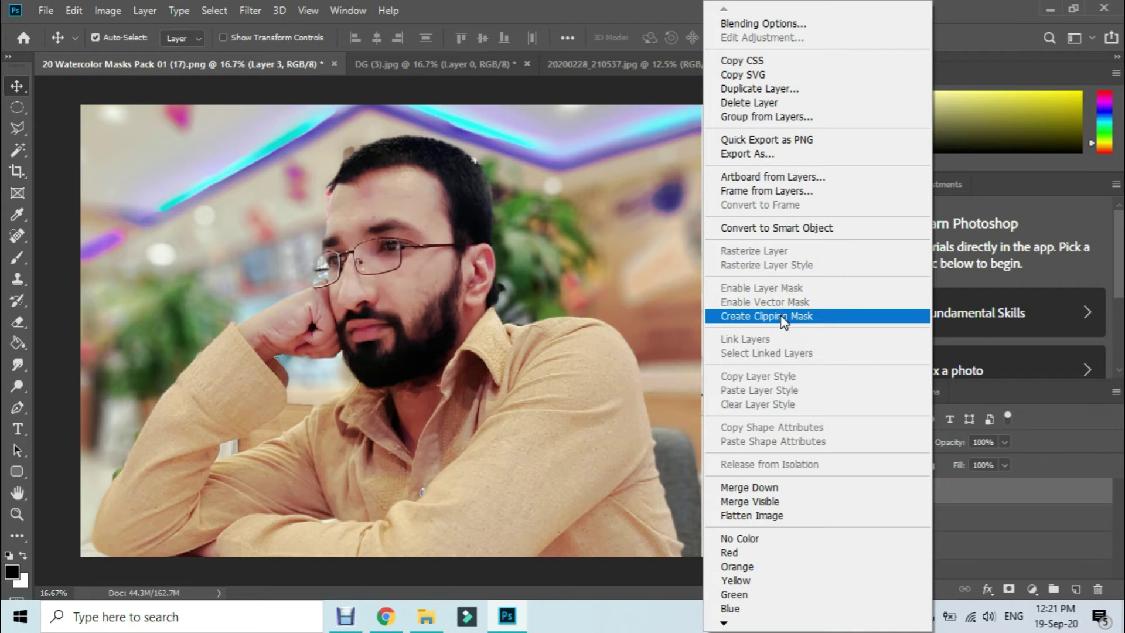
{"action": "left_click", "coordinate": [783, 319]}
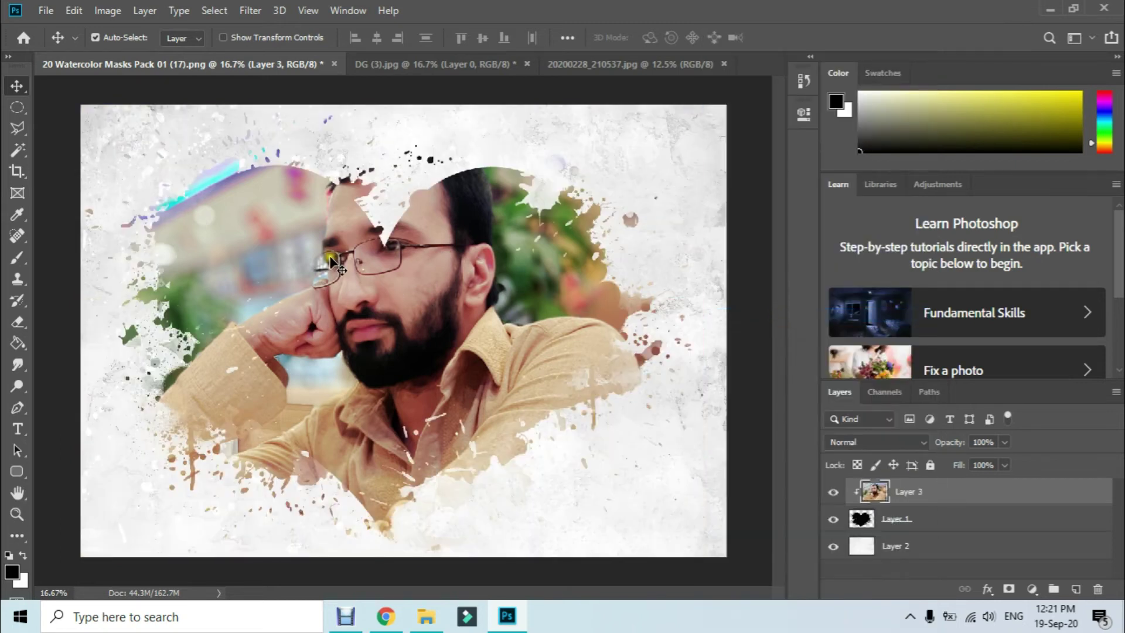
{"action": "left_click_drag", "start_coordinate": [358, 282], "coordinate": [335, 324]}
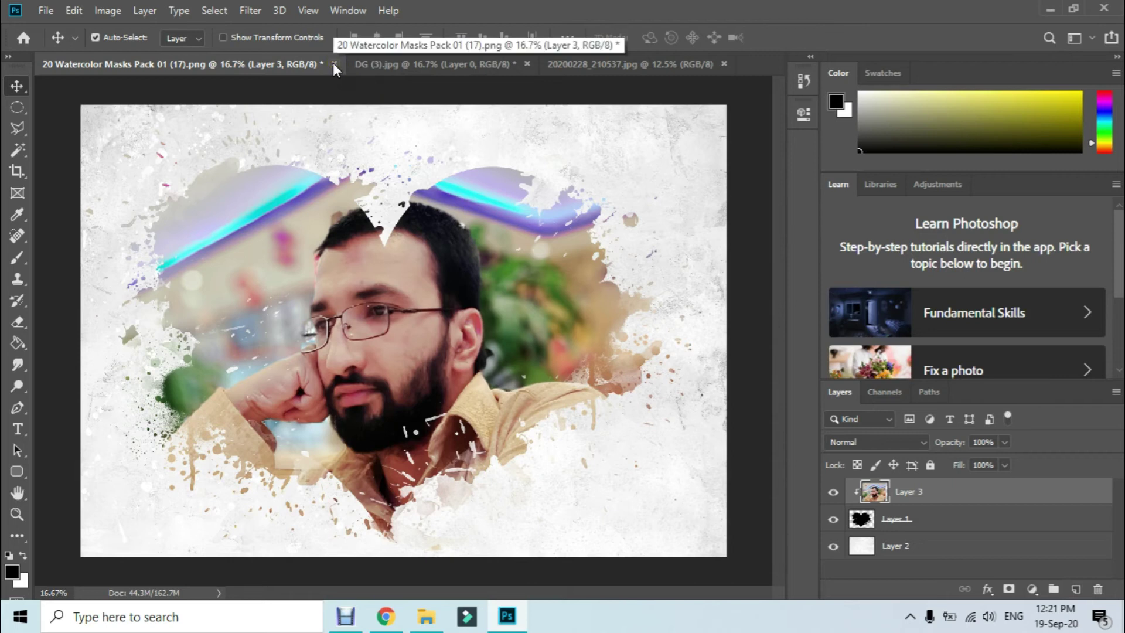
Step: Open the square splatter mask 20 Watercolor Masks Pack 01 (20) from the watercolor masks folder as a separate Photoshop document
{"action": "left_click", "coordinate": [426, 616]}
{"action": "left_click", "coordinate": [16, 55]}
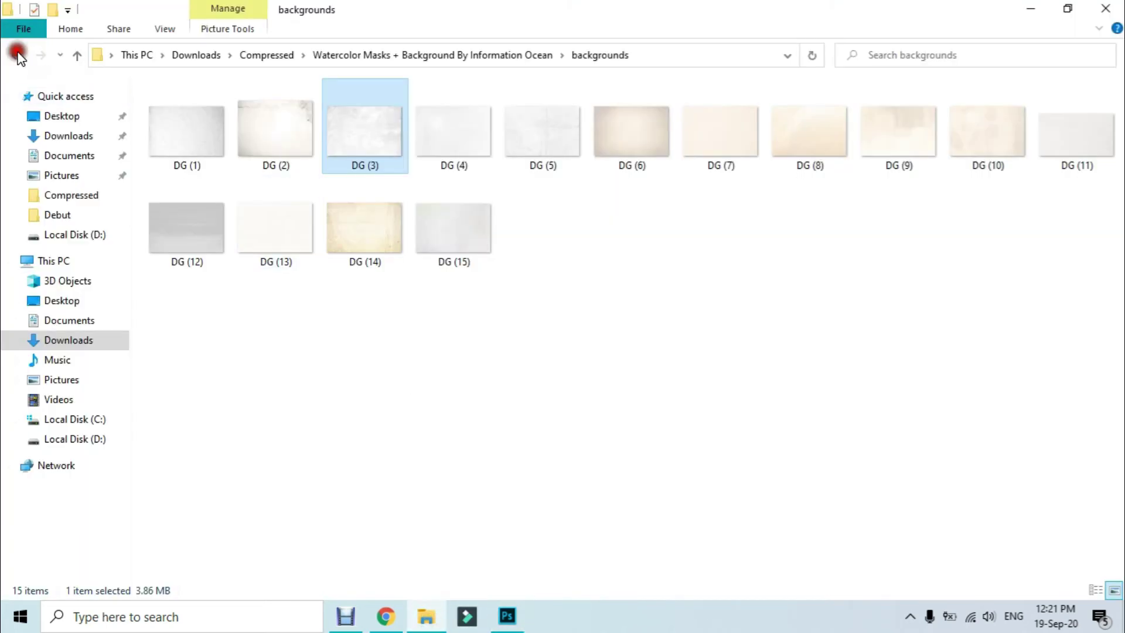
{"action": "double_click", "coordinate": [178, 128]}
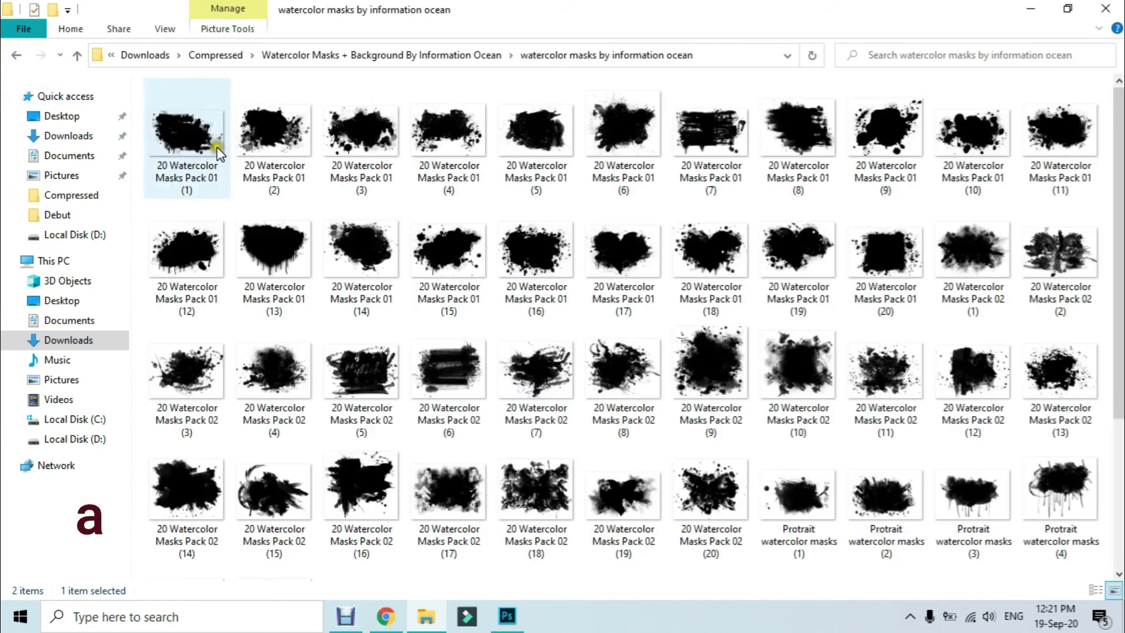
{"action": "left_click_drag", "start_coordinate": [873, 245], "coordinate": [760, 69]}
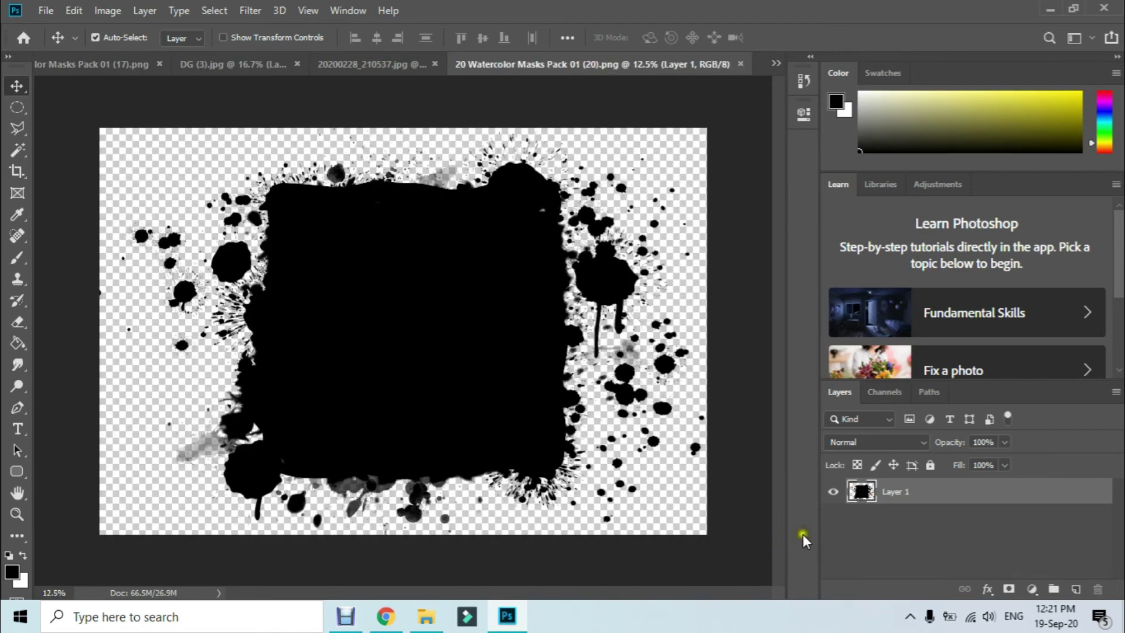
Step: Add a new layer beneath the square splatter mask layer and fill it with white
{"action": "left_click", "coordinate": [1076, 590]}
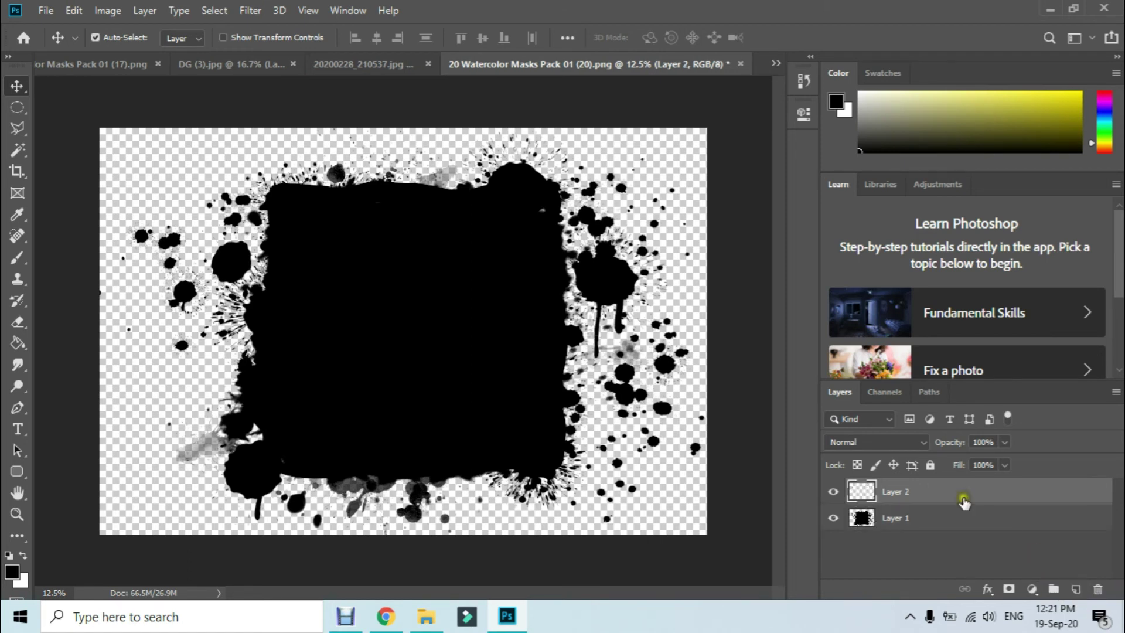
{"action": "left_click_drag", "start_coordinate": [940, 494], "coordinate": [914, 534]}
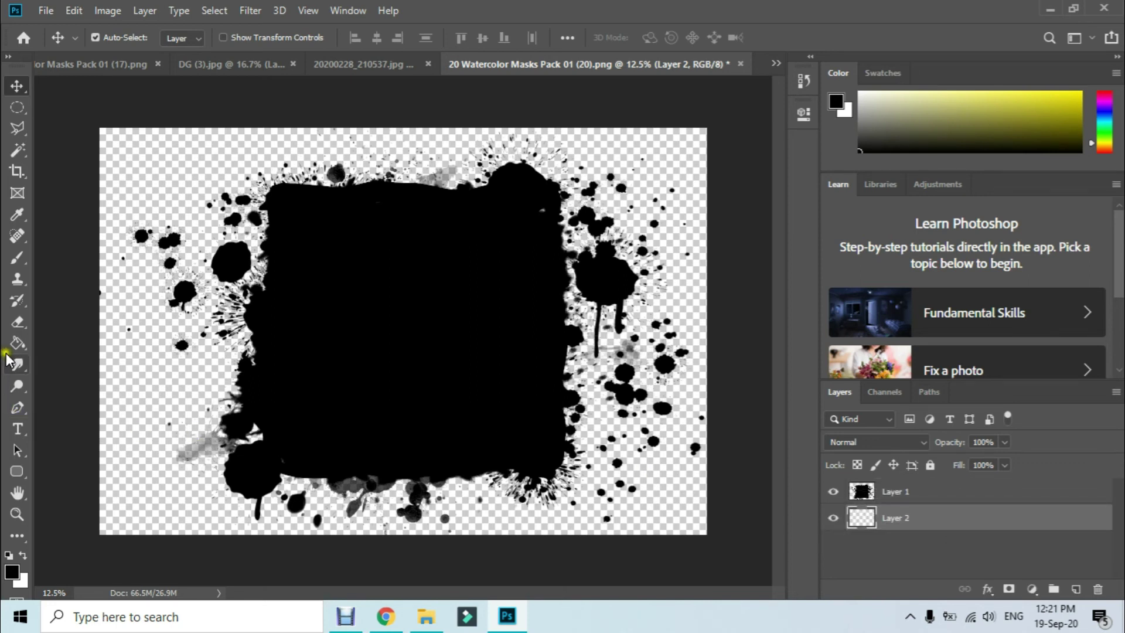
{"action": "left_click", "coordinate": [23, 555]}
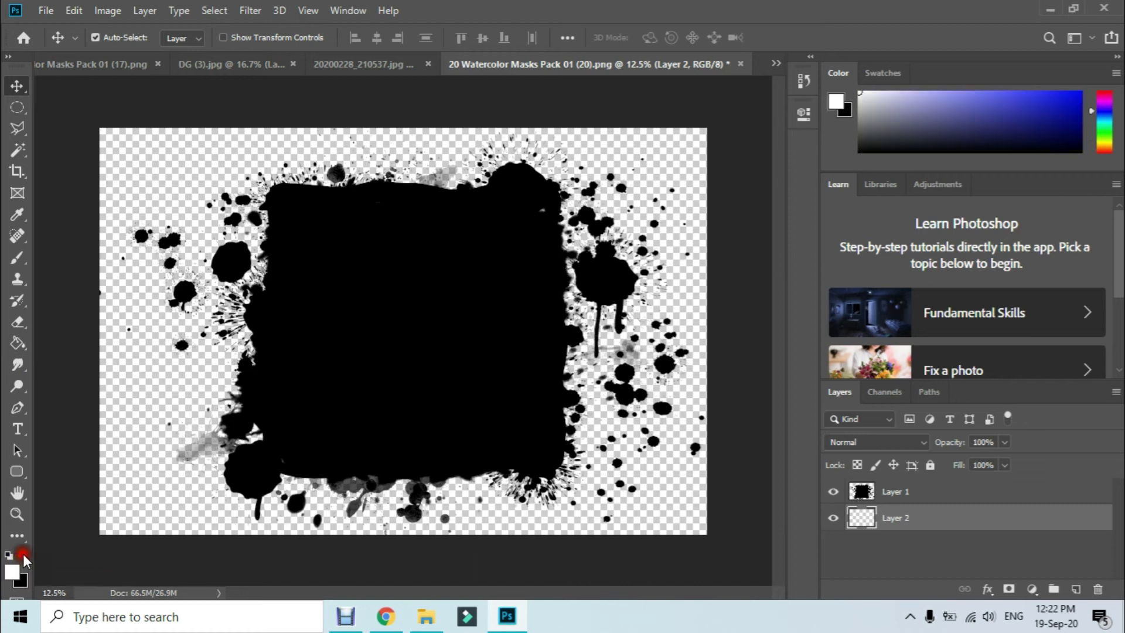
{"action": "left_click", "coordinate": [22, 345]}
{"action": "left_click", "coordinate": [121, 384]}
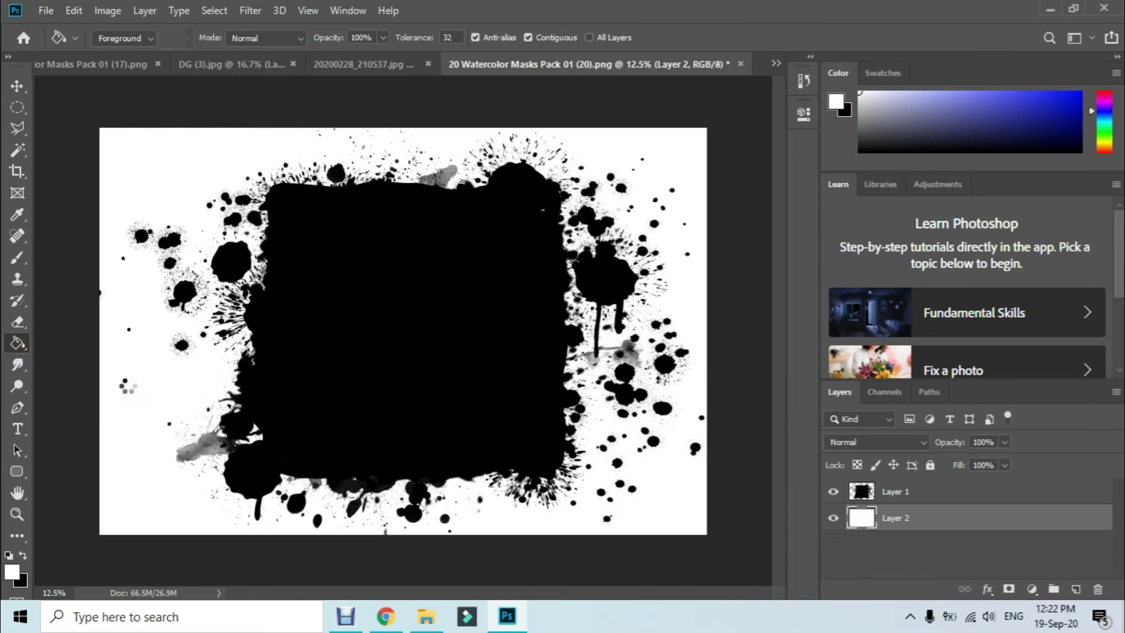
Step: Fill the layer beneath the mask with the blue-yellow-blue preset as a horizontal linear gradient across the canvas
{"action": "right_click", "coordinate": [18, 344]}
{"action": "left_click", "coordinate": [89, 345]}
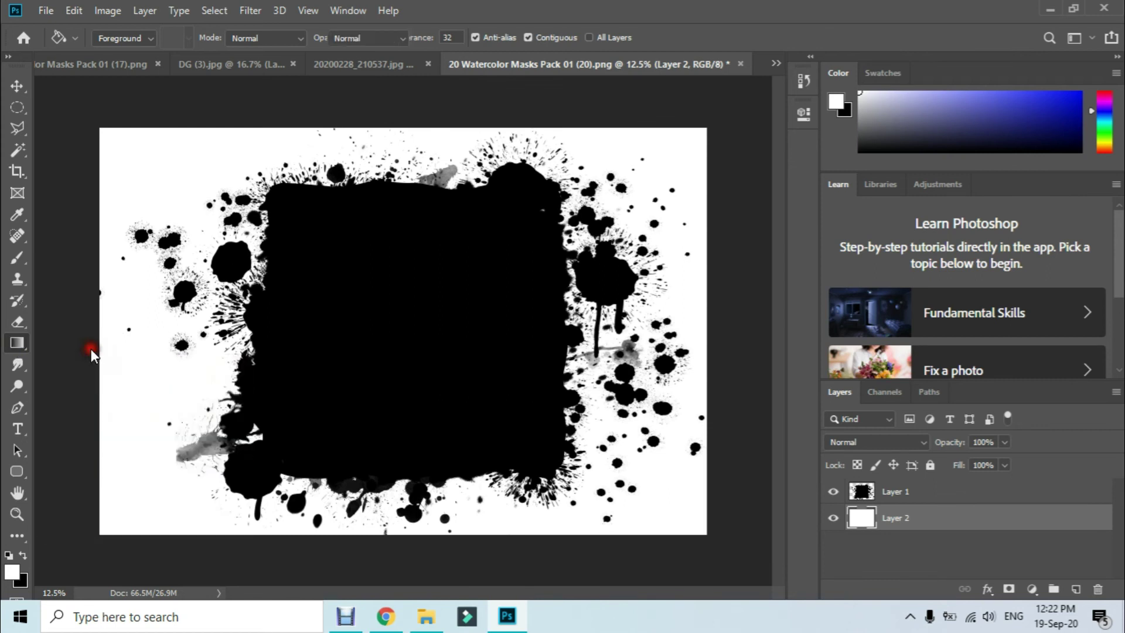
{"action": "left_click", "coordinate": [126, 37]}
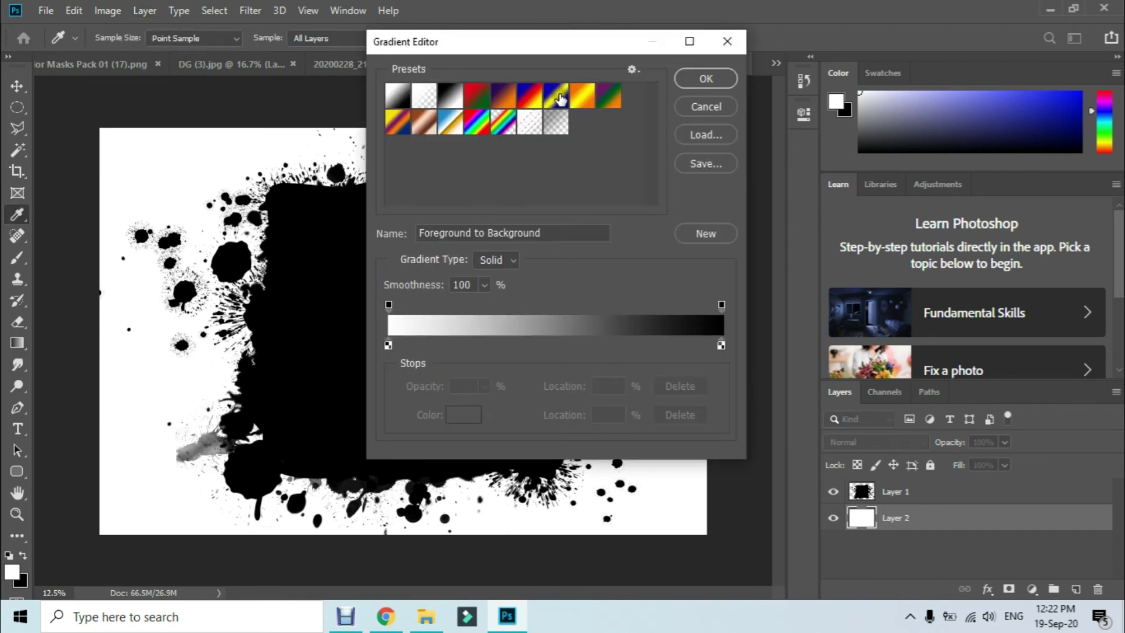
{"action": "left_click", "coordinate": [558, 96]}
{"action": "left_click", "coordinate": [714, 78]}
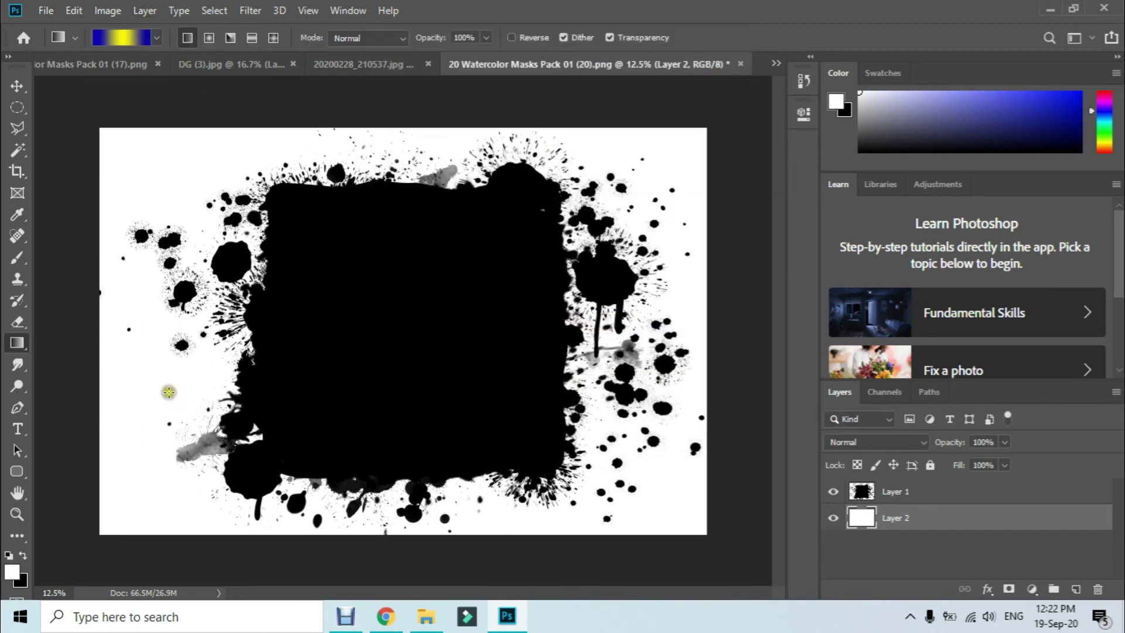
{"action": "left_click_drag", "start_coordinate": [151, 381], "coordinate": [705, 374]}
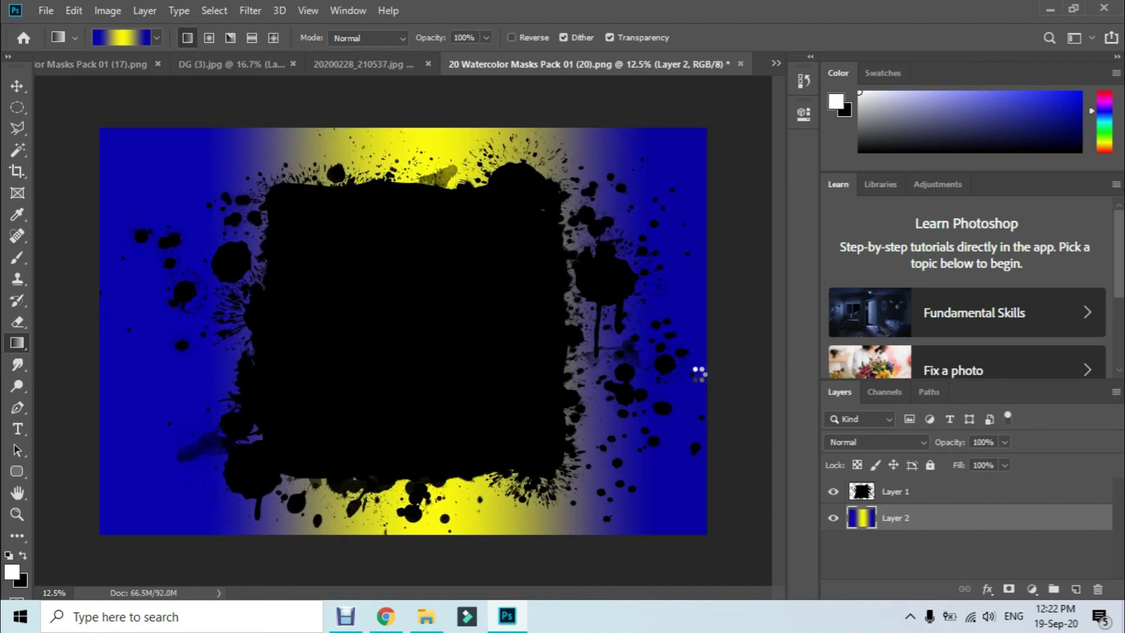
Step: Copy the portrait photo 20200228_210537 into the square splatter mask document and place its layer above the mask layer
{"action": "left_click", "coordinate": [8, 87]}
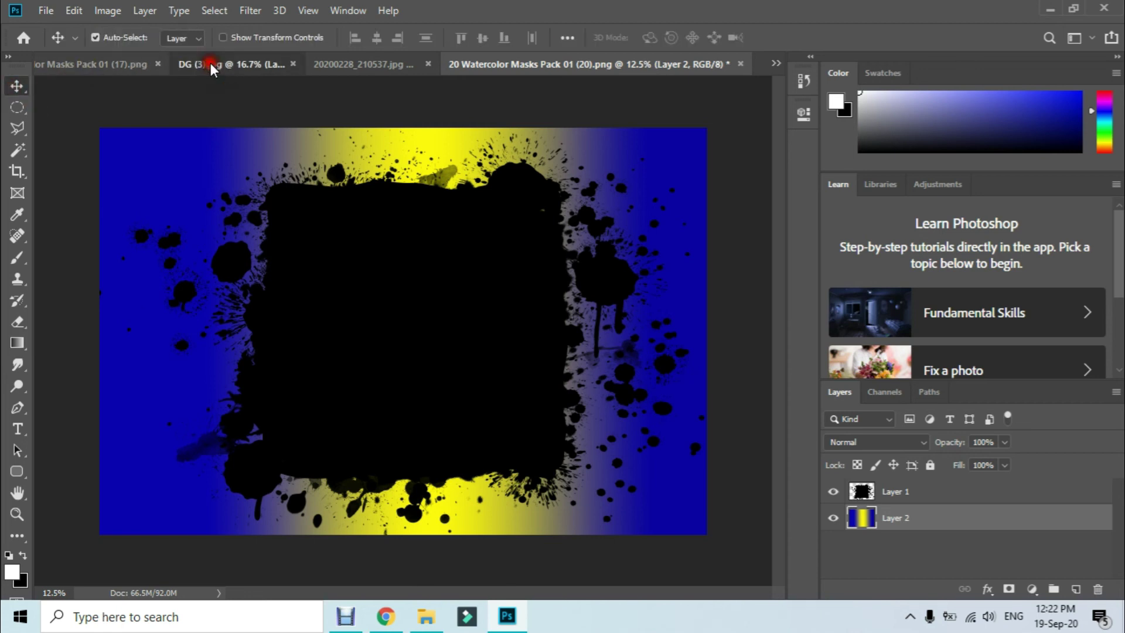
{"action": "left_click", "coordinate": [210, 62]}
{"action": "left_click", "coordinate": [473, 66]}
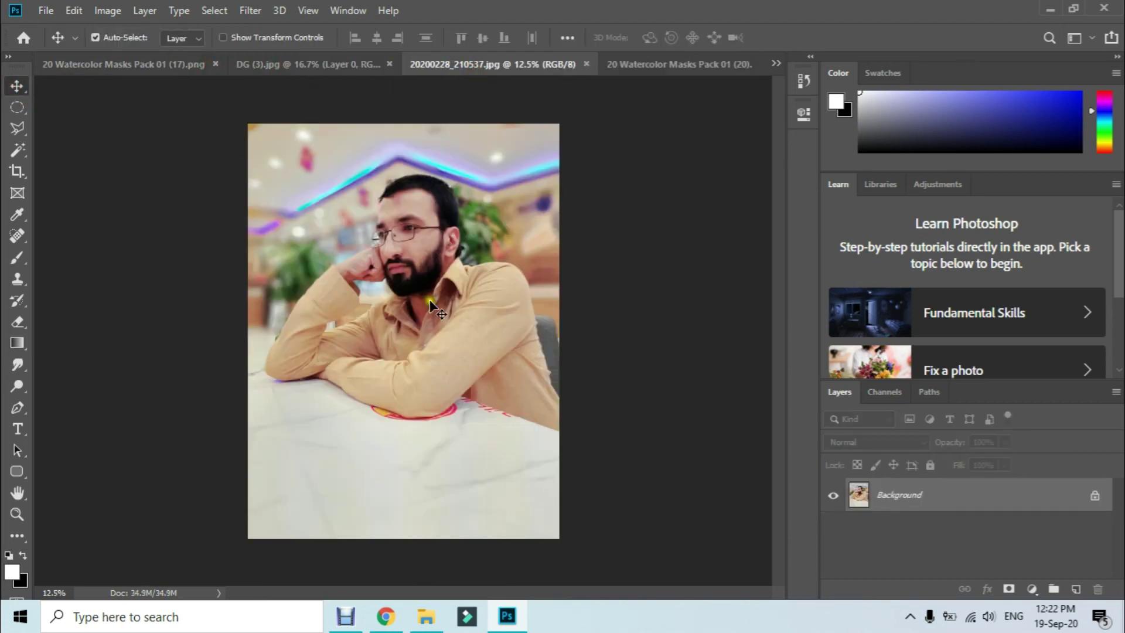
{"action": "left_click_drag", "start_coordinate": [484, 304], "coordinate": [460, 261]}
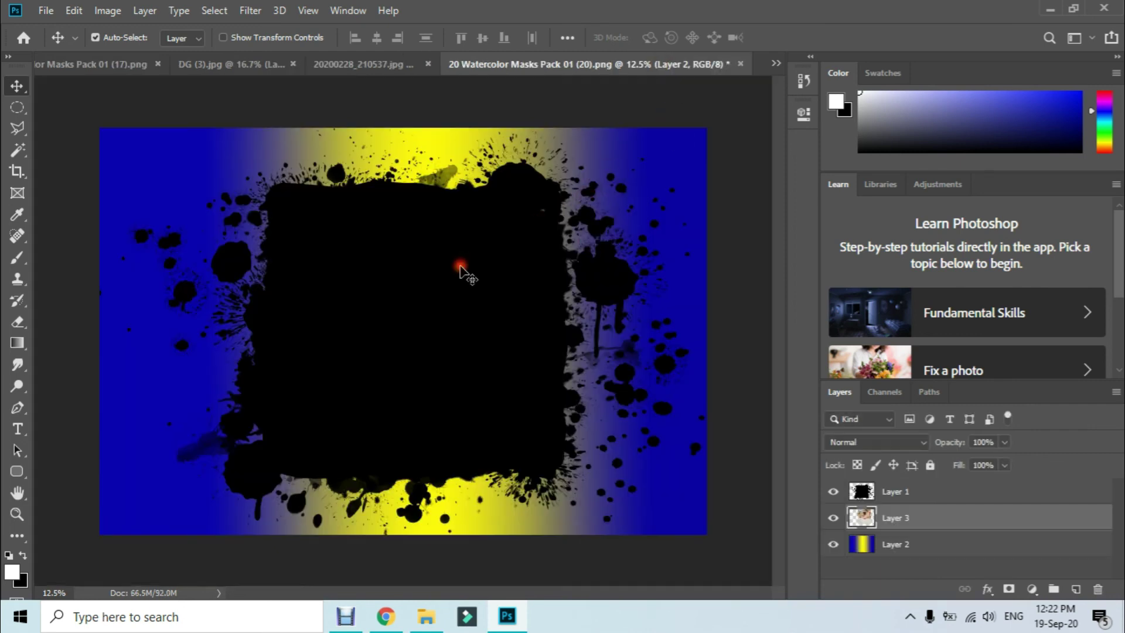
{"action": "left_click_drag", "start_coordinate": [911, 517], "coordinate": [914, 485]}
Step: Enlarge the portrait layer to about 197% over the square splatter with Free Transform and clip it to the mask layer
{"action": "left_click_drag", "start_coordinate": [418, 271], "coordinate": [215, 332]}
{"action": "key", "text": "ctrl+t"}
{"action": "left_click_drag", "start_coordinate": [408, 330], "coordinate": [708, 311]}
{"action": "left_click_drag", "start_coordinate": [517, 273], "coordinate": [511, 440]}
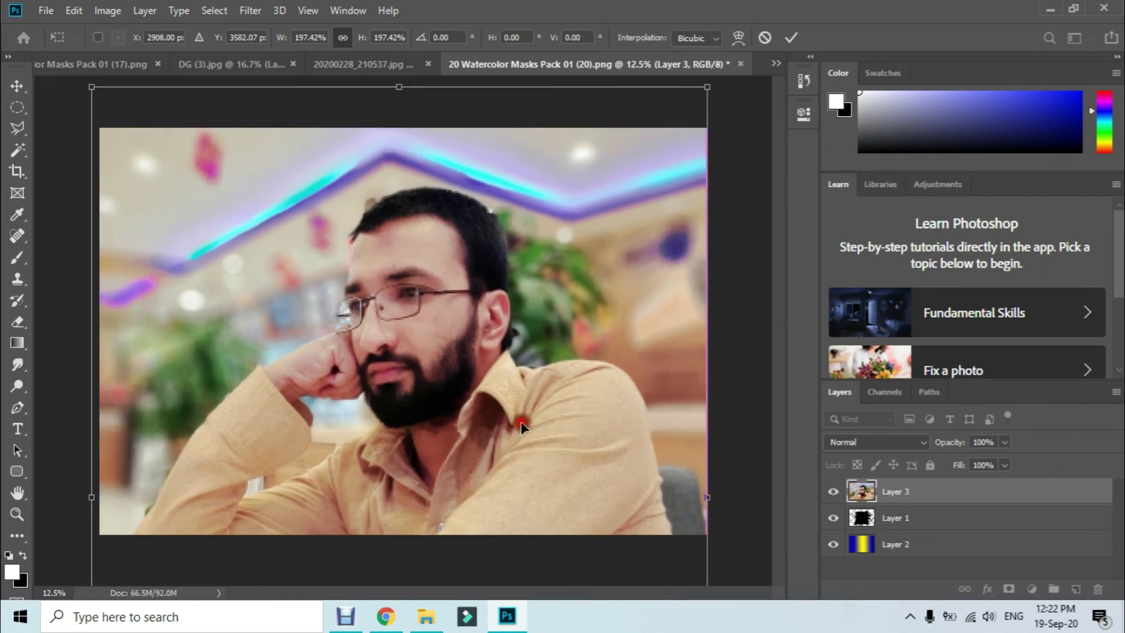
{"action": "left_click", "coordinate": [790, 37]}
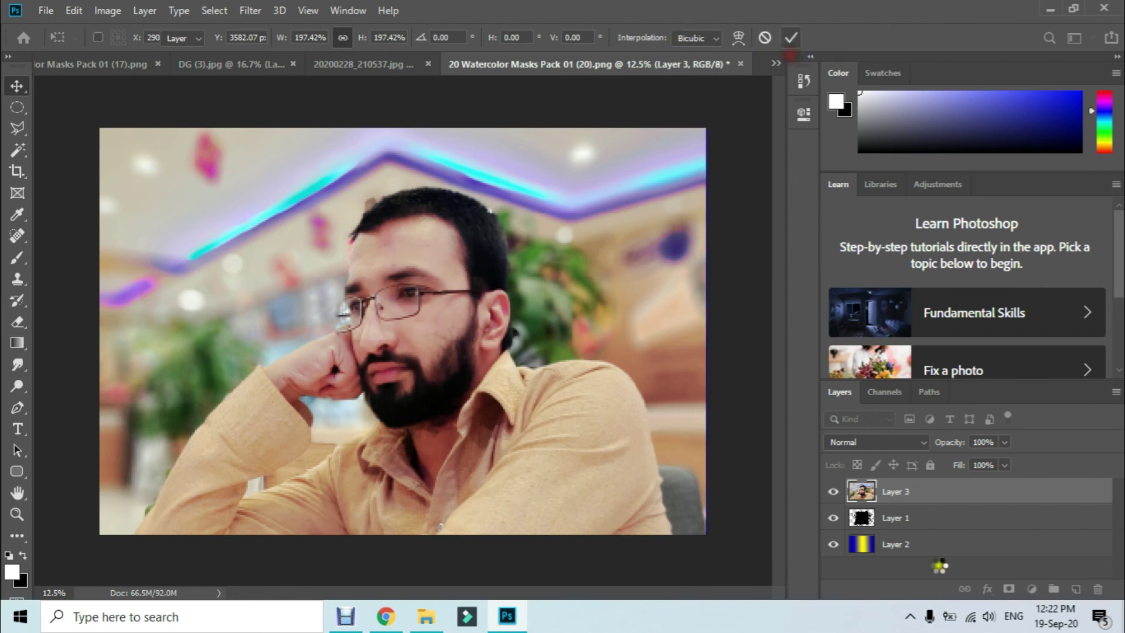
{"action": "right_click", "coordinate": [917, 492]}
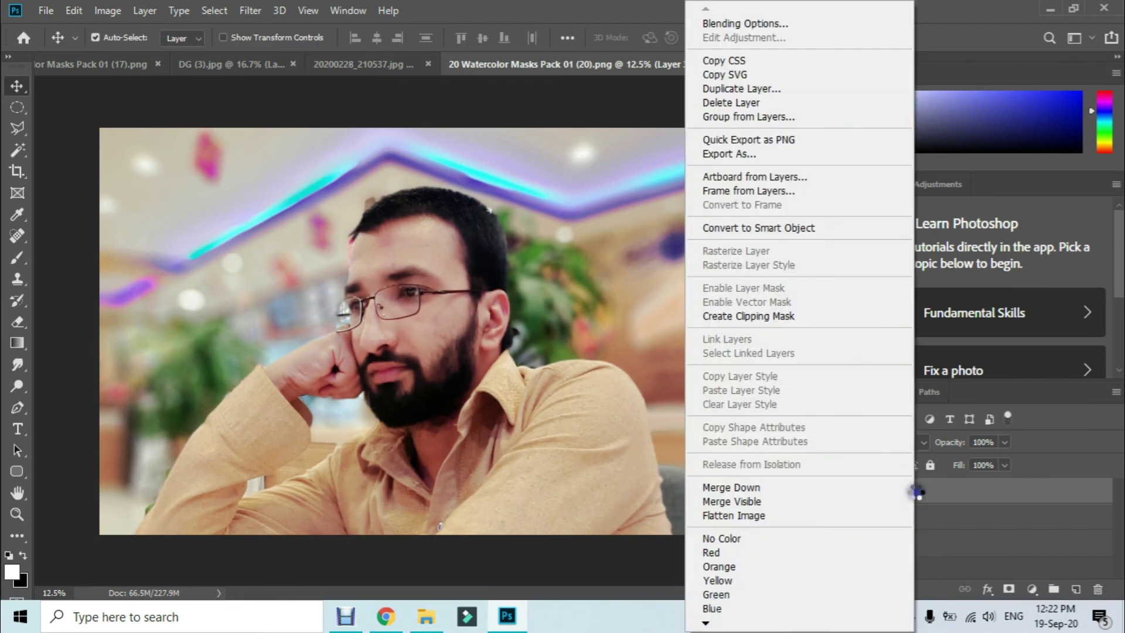
{"action": "left_click", "coordinate": [789, 326]}
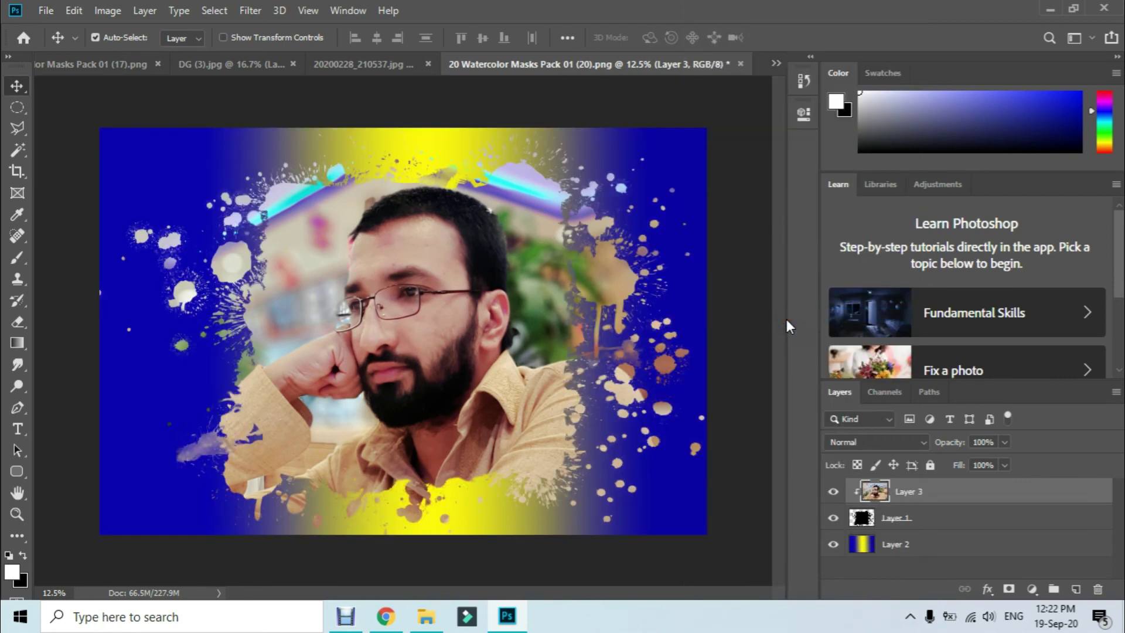